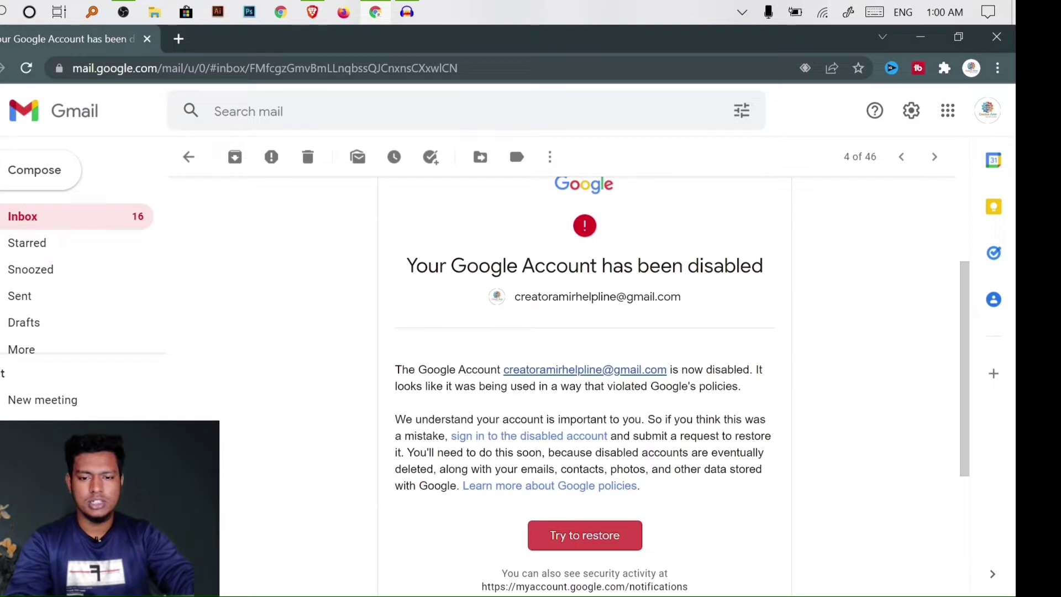
Read the account-disabled notice and Google's noreply confirmation in the other Gmail inbox
{"action": "left_click_drag", "start_coordinate": [405, 266], "coordinate": [774, 275]}
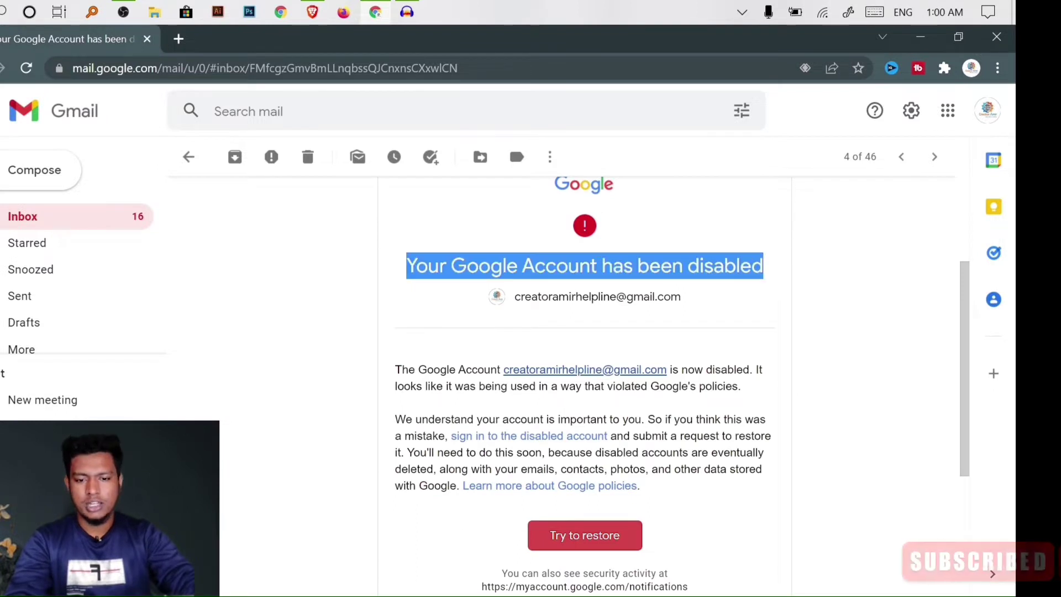
{"action": "left_click", "coordinate": [775, 275]}
{"action": "left_click_drag", "start_coordinate": [396, 380], "coordinate": [568, 372]}
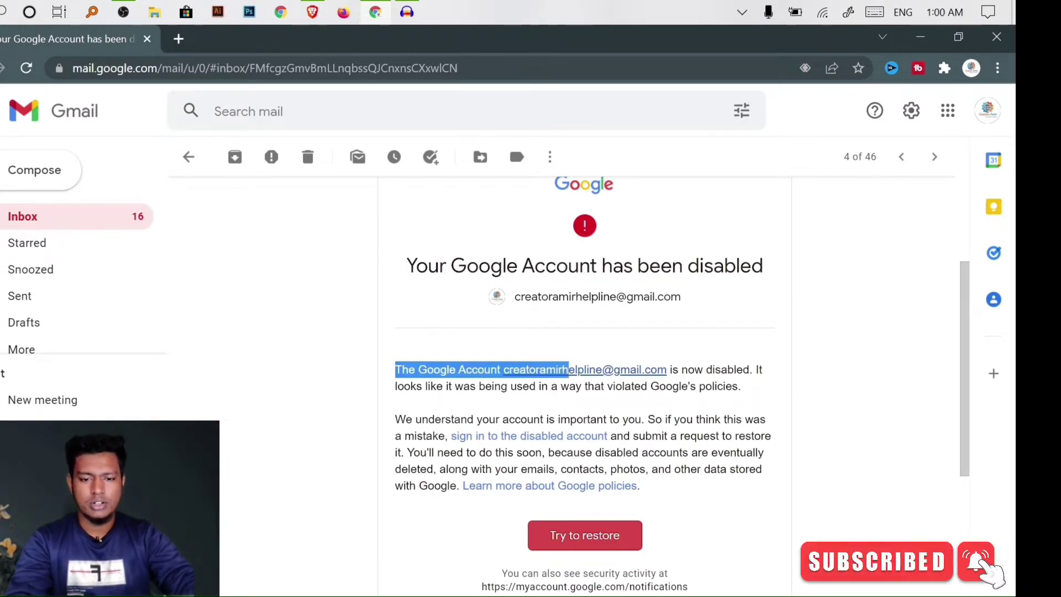
{"action": "left_click", "coordinate": [568, 371]}
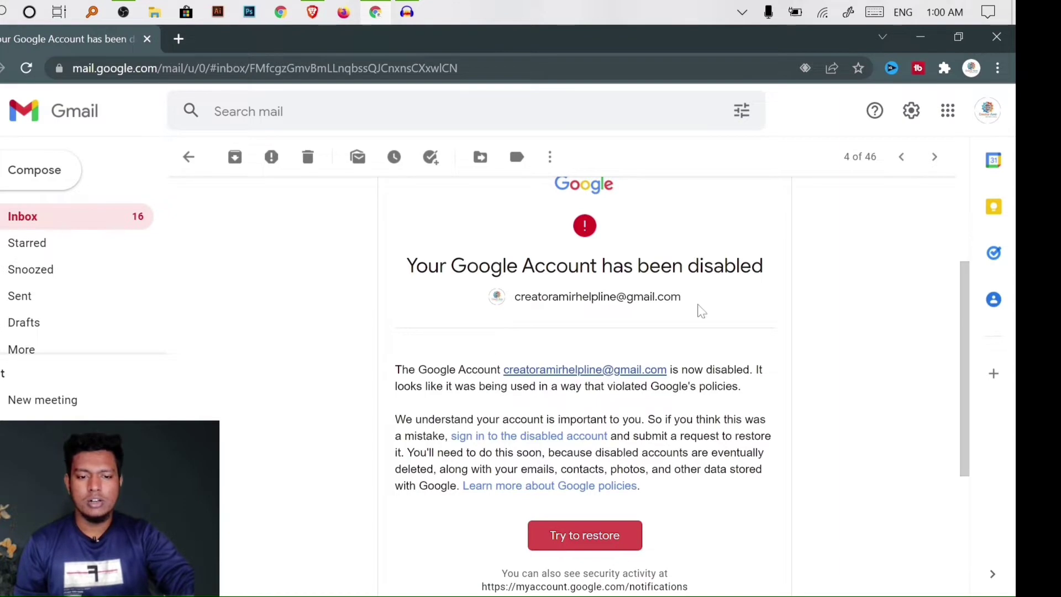
{"action": "scroll", "coordinate": [741, 469], "scroll_direction": "down", "scroll_amount": 3}
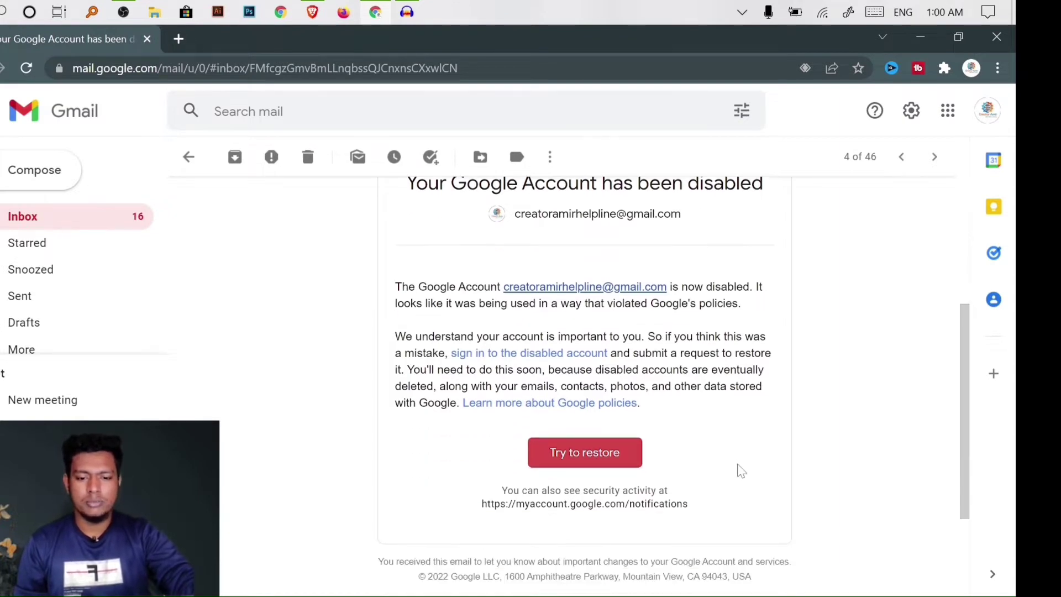
{"action": "scroll", "coordinate": [693, 473], "scroll_direction": "up", "scroll_amount": 2}
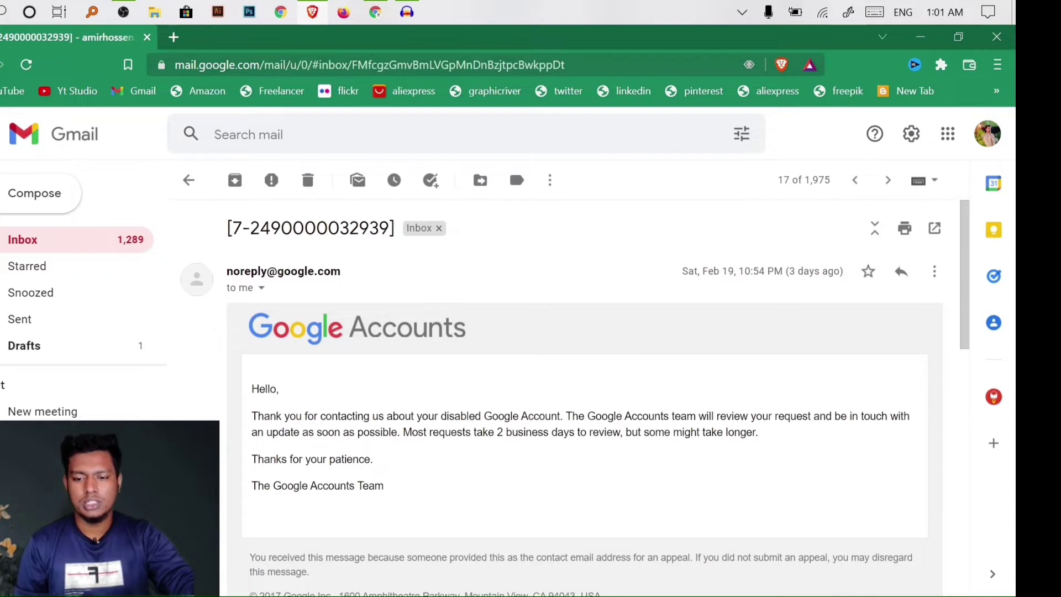
Read through Google Accounts' first reply, starting from its greeting
{"action": "left_click_drag", "start_coordinate": [256, 387], "coordinate": [276, 387]}
{"action": "left_click", "coordinate": [258, 418]}
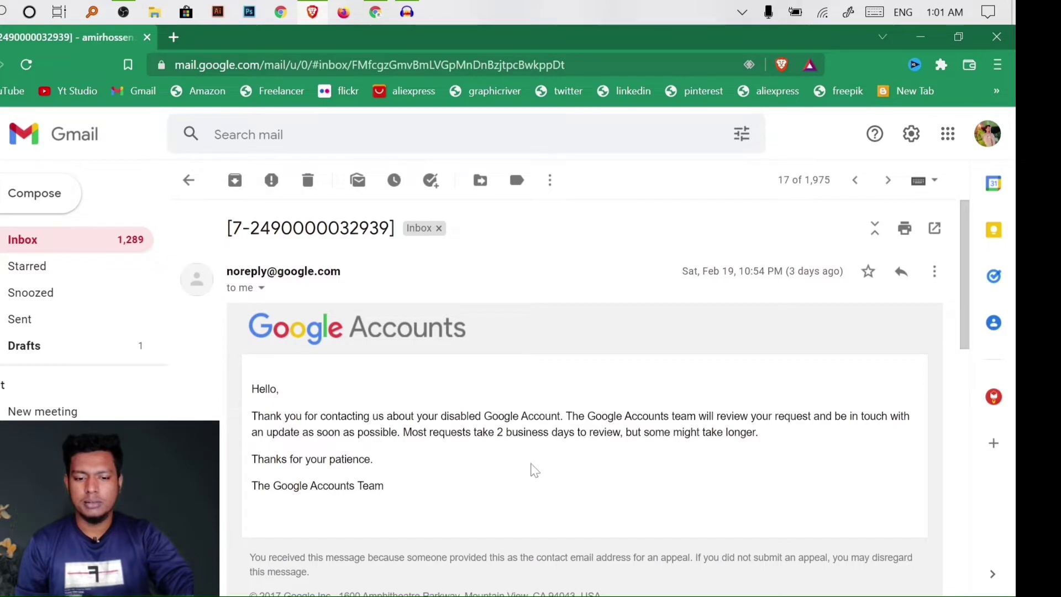
{"action": "scroll", "coordinate": [372, 375], "scroll_direction": "down", "scroll_amount": 2}
{"action": "scroll", "coordinate": [331, 368], "scroll_direction": "up", "scroll_amount": 2}
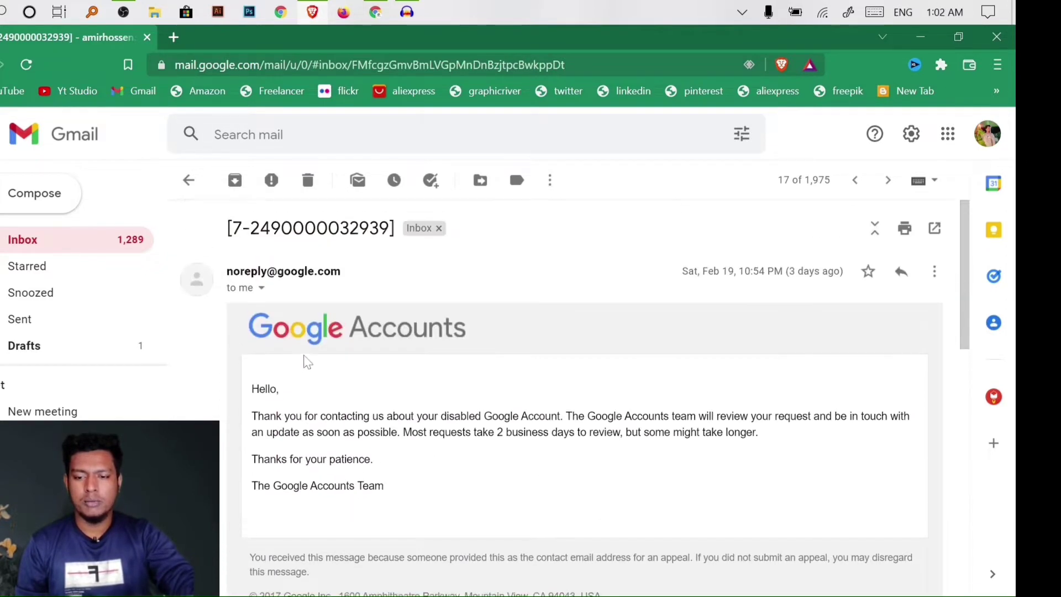
Collapse it, read the second reply's username and sign-up email advice, then return to the other Gmail window
{"action": "left_click", "coordinate": [299, 282]}
{"action": "scroll", "coordinate": [362, 384], "scroll_direction": "down", "scroll_amount": 3}
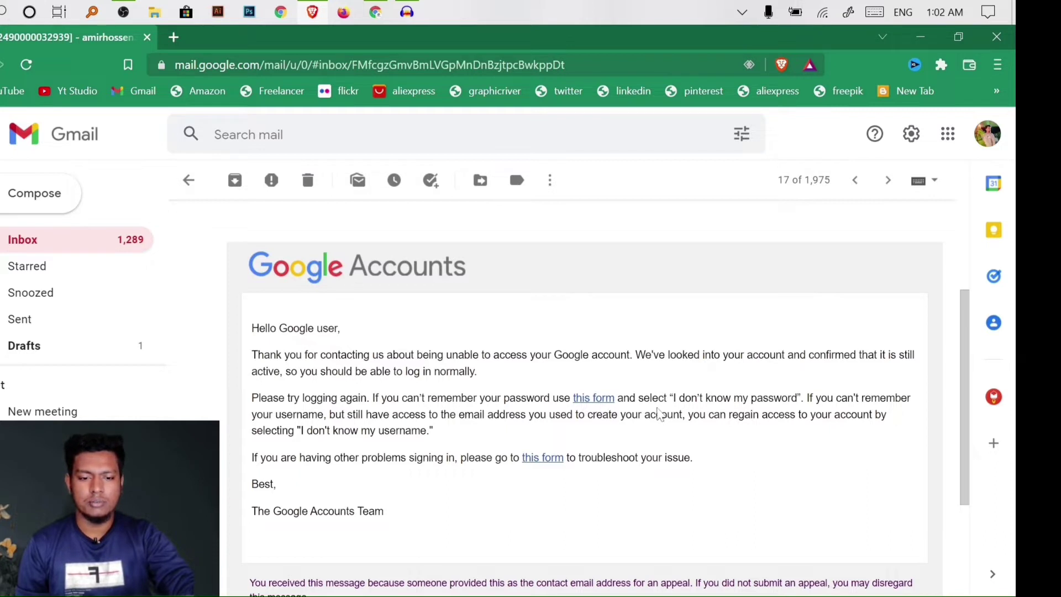
{"action": "scroll", "coordinate": [684, 443], "scroll_direction": "down", "scroll_amount": 2}
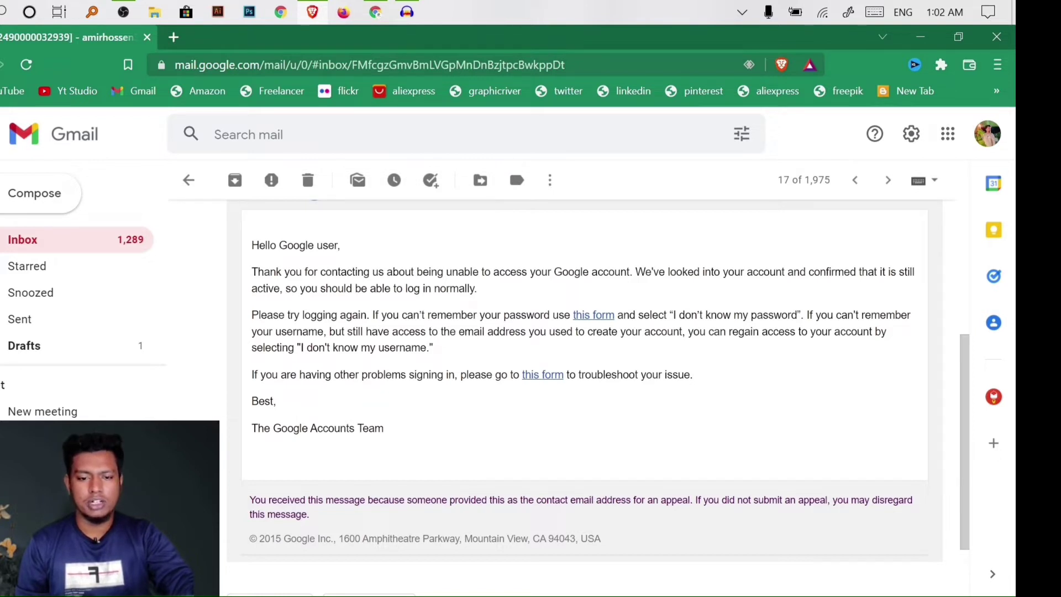
{"action": "left_click_drag", "start_coordinate": [393, 331], "coordinate": [548, 351]}
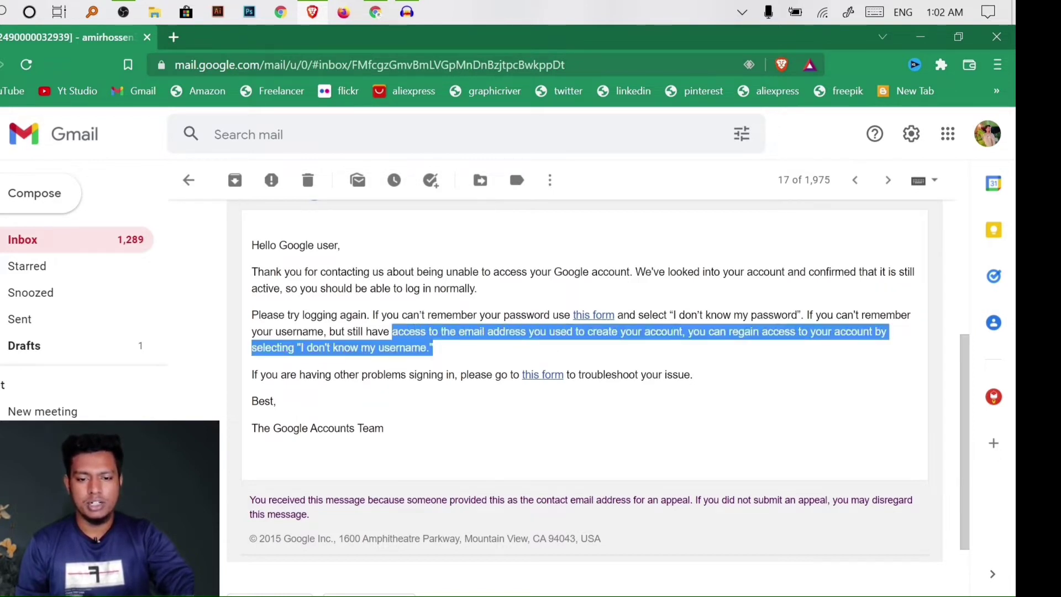
{"action": "left_click_drag", "start_coordinate": [464, 331], "coordinate": [652, 333]}
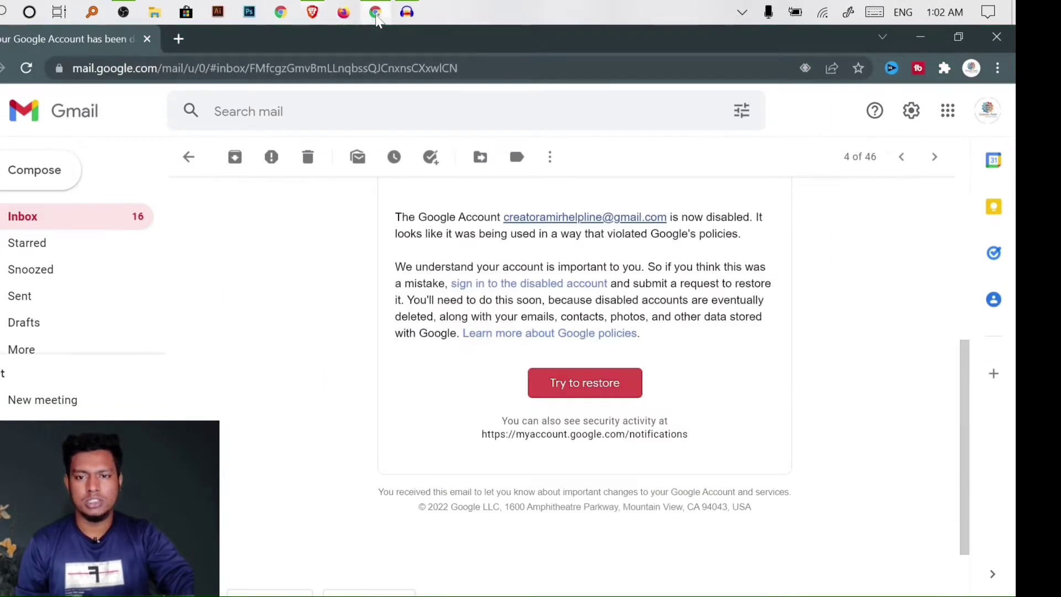
{"action": "left_click", "coordinate": [376, 12]}
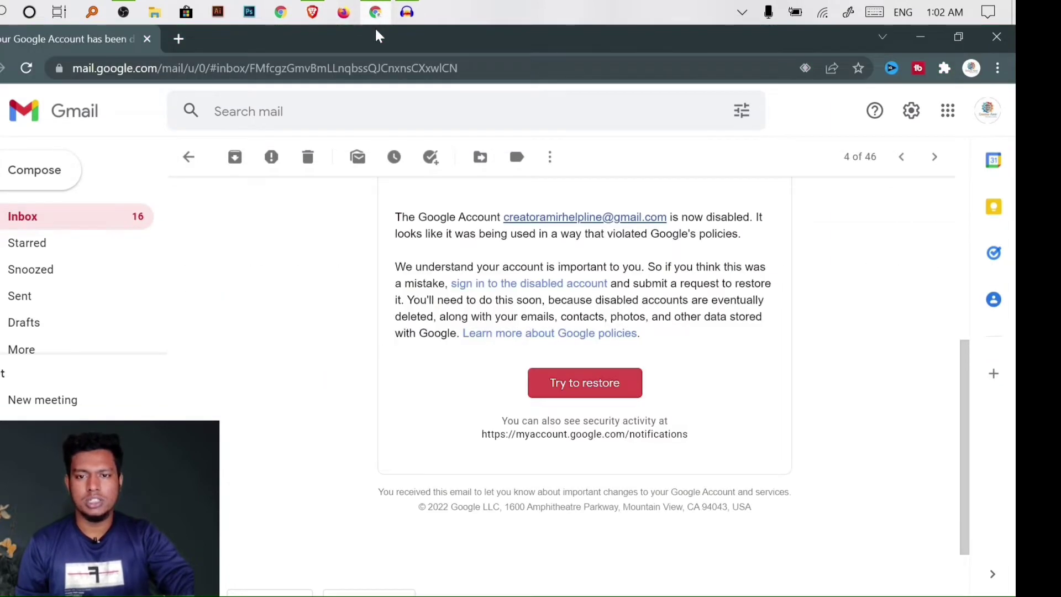
Reopen the account-disabled email from the Inbox, then go to the 'Request to restore your Google Account' tab
{"action": "left_click", "coordinate": [113, 225]}
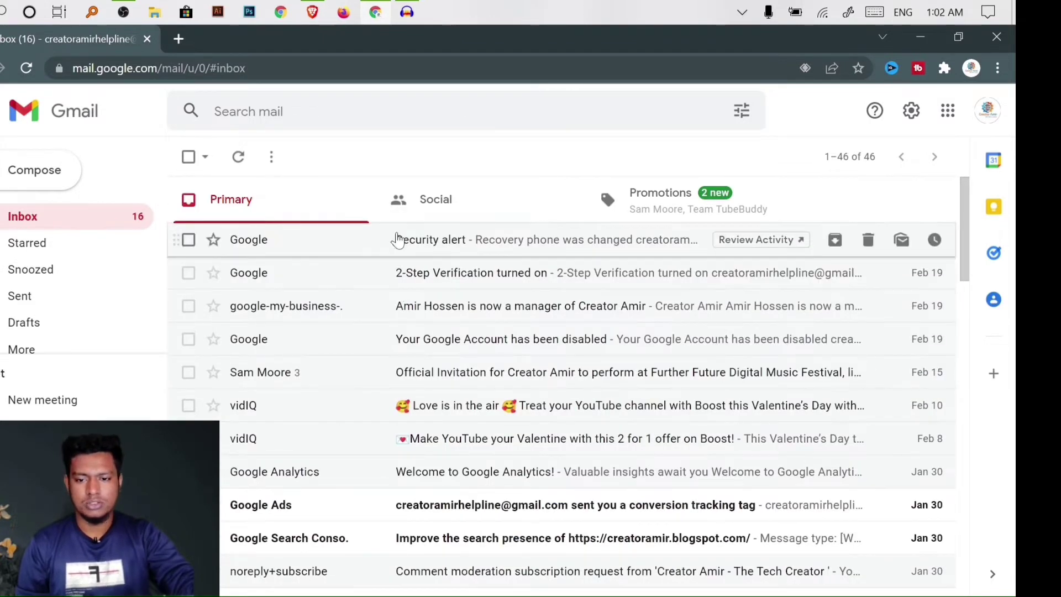
{"action": "left_click", "coordinate": [412, 213]}
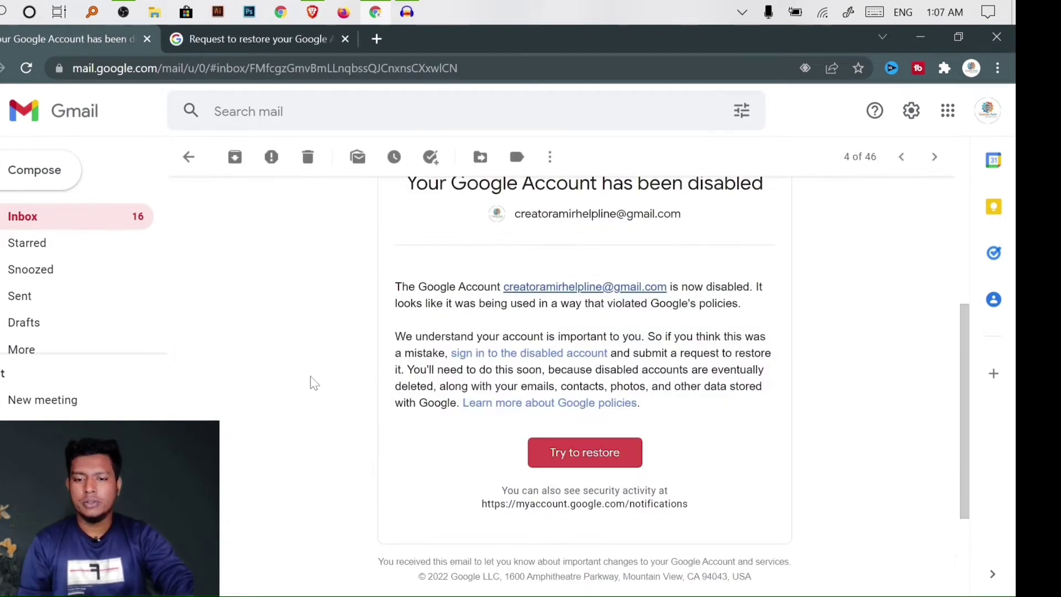
{"action": "scroll", "coordinate": [312, 381], "scroll_direction": "up", "scroll_amount": 1}
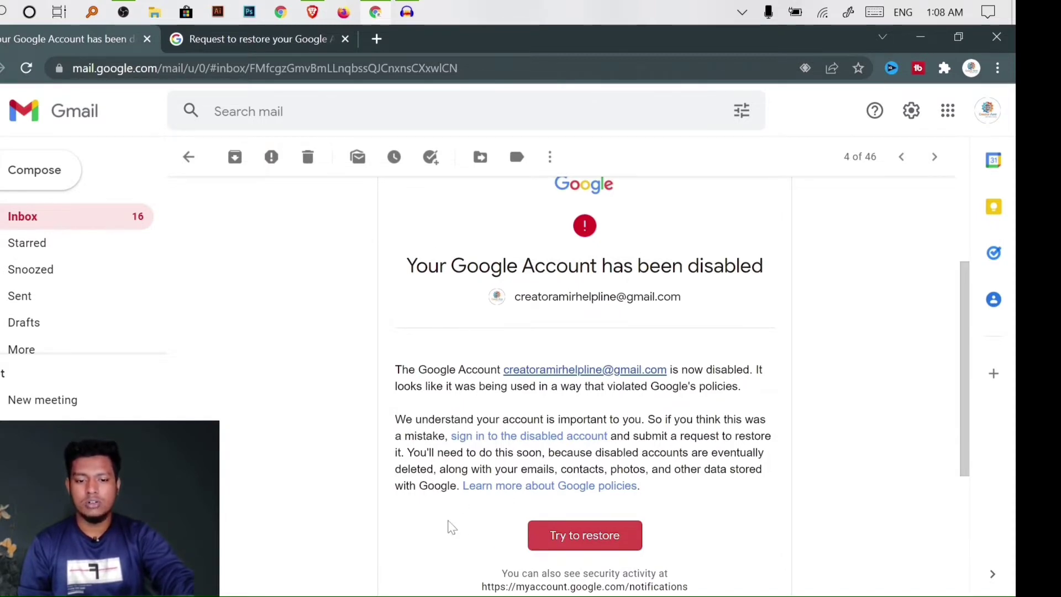
{"action": "scroll", "coordinate": [519, 519], "scroll_direction": "down", "scroll_amount": 1}
{"action": "scroll", "coordinate": [395, 431], "scroll_direction": "up", "scroll_amount": 2}
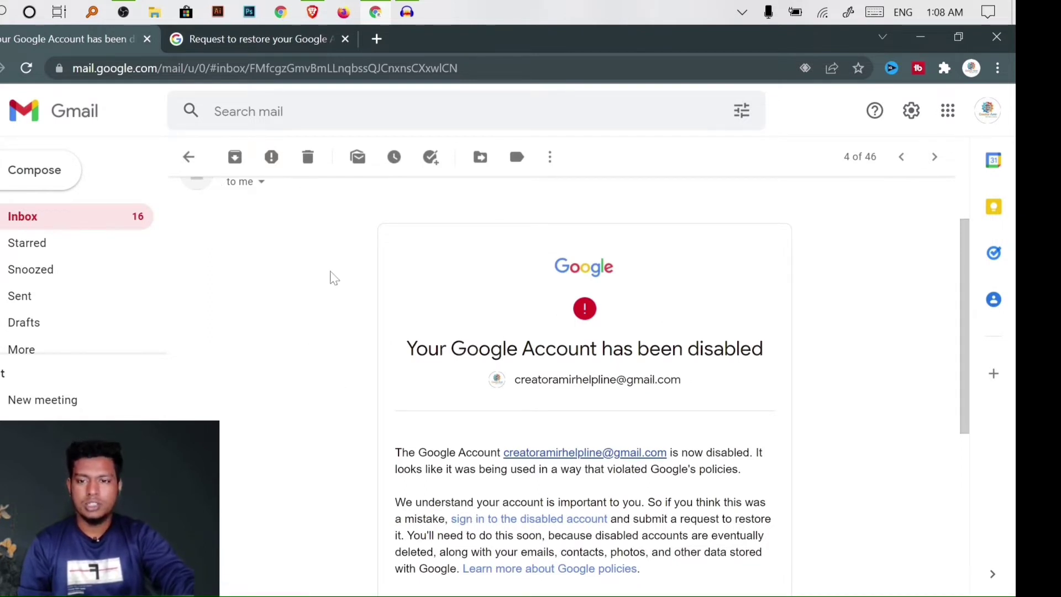
{"action": "left_click", "coordinate": [227, 41]}
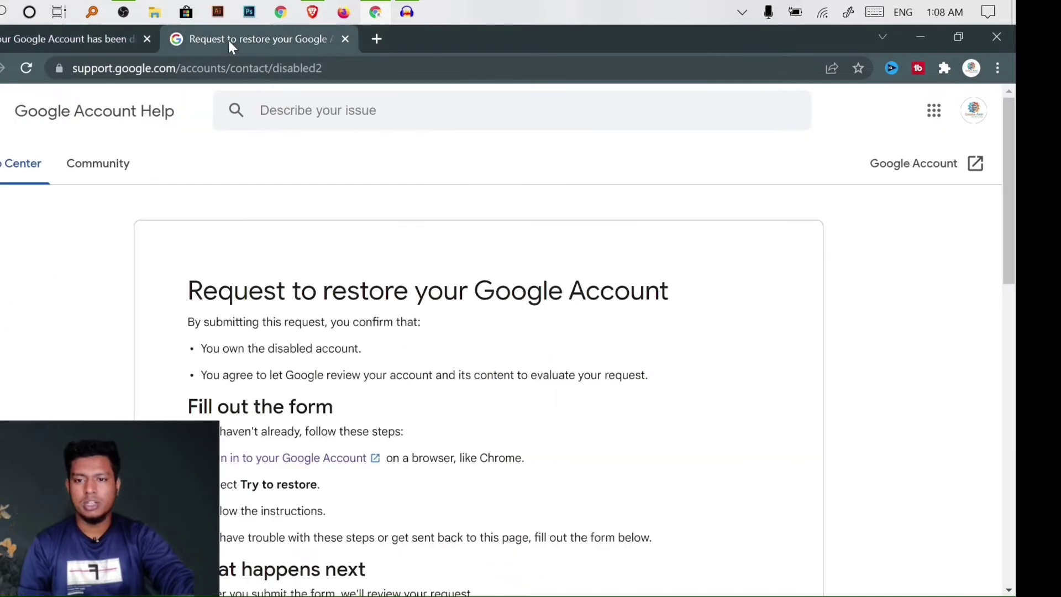
{"action": "scroll", "coordinate": [362, 450], "scroll_direction": "down", "scroll_amount": 5}
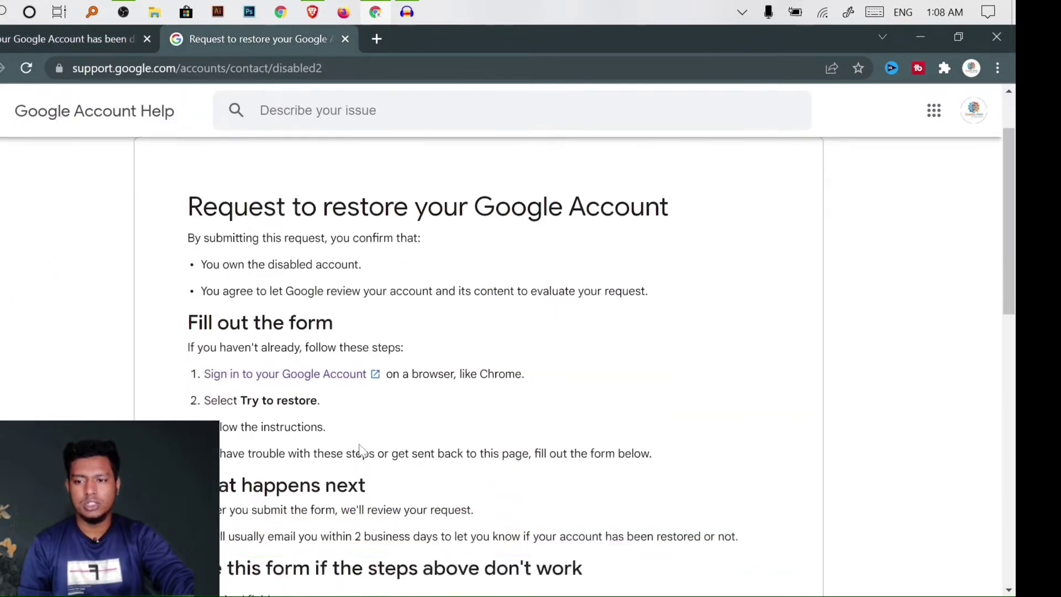
{"action": "scroll", "coordinate": [363, 450], "scroll_direction": "up", "scroll_amount": 5}
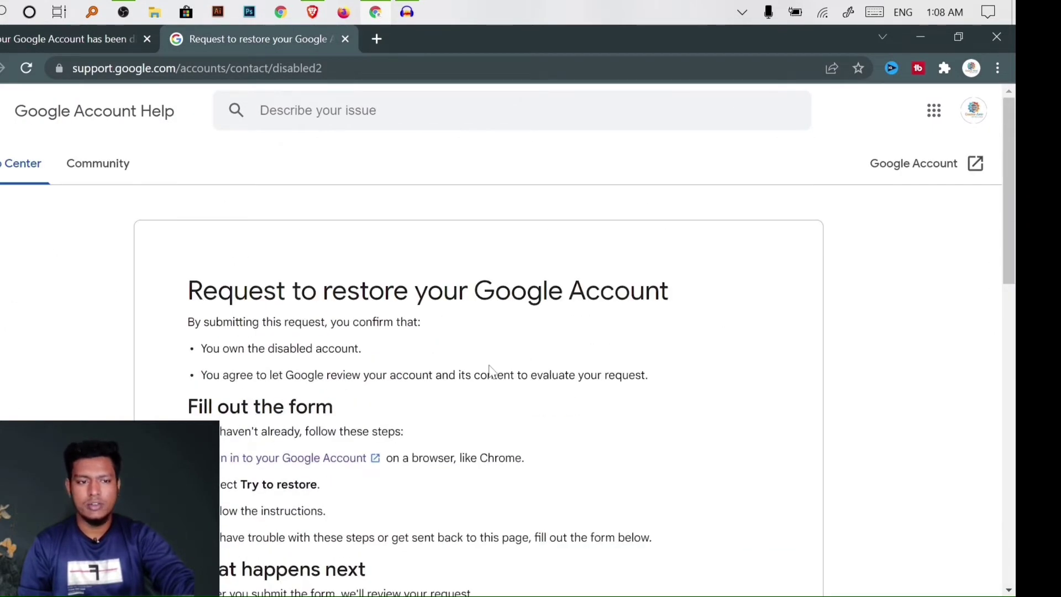
{"action": "scroll", "coordinate": [343, 356], "scroll_direction": "down", "scroll_amount": 10}
{"action": "scroll", "coordinate": [306, 396], "scroll_direction": "down", "scroll_amount": 6}
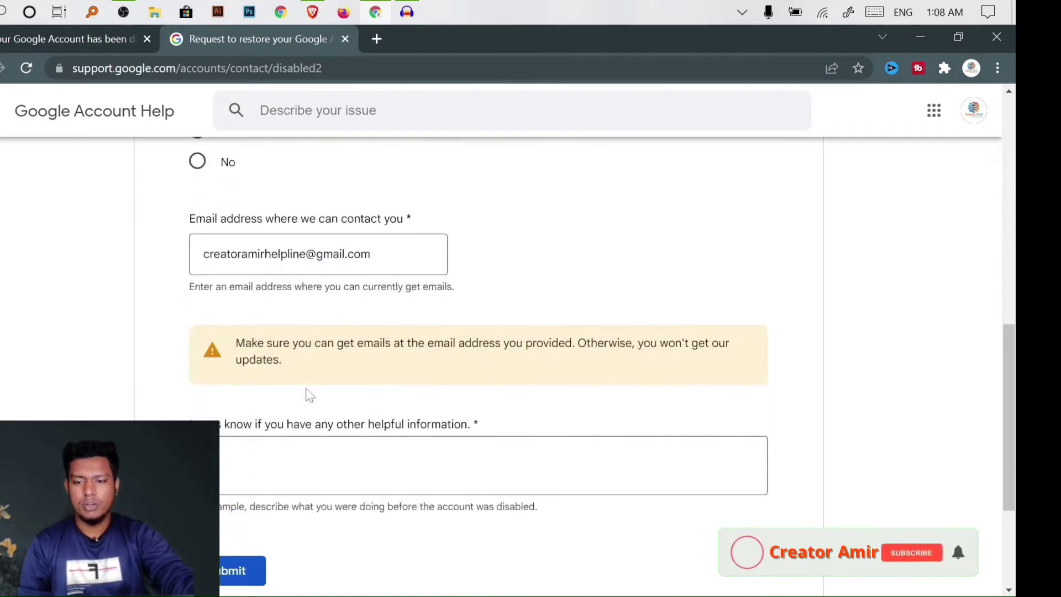
{"action": "scroll", "coordinate": [327, 391], "scroll_direction": "up", "scroll_amount": 6}
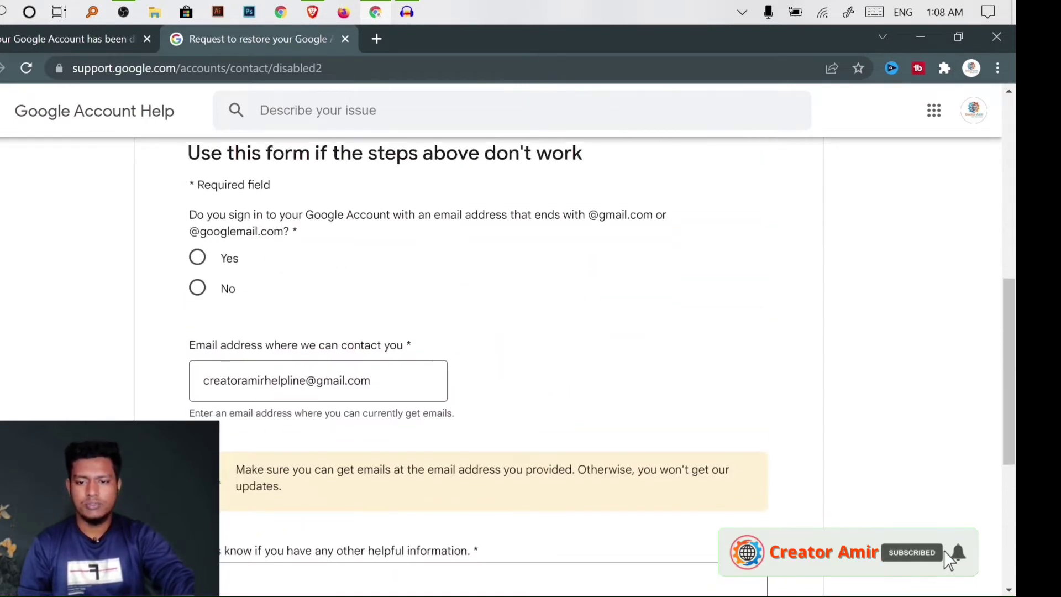
{"action": "scroll", "coordinate": [275, 257], "scroll_direction": "down", "scroll_amount": 3}
{"action": "scroll", "coordinate": [265, 367], "scroll_direction": "up", "scroll_amount": 8}
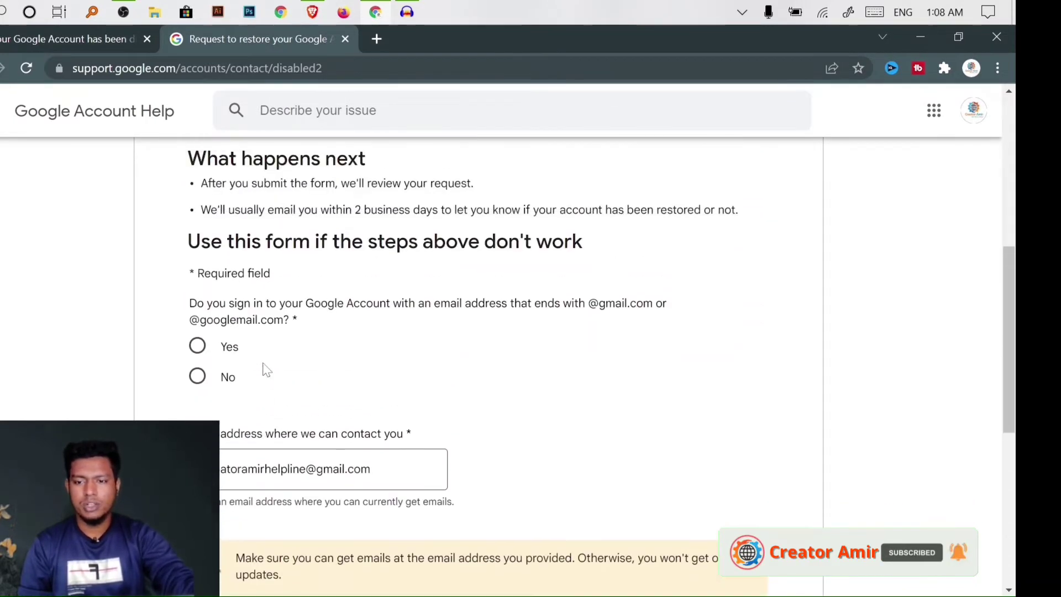
{"action": "scroll", "coordinate": [274, 371], "scroll_direction": "up", "scroll_amount": 2}
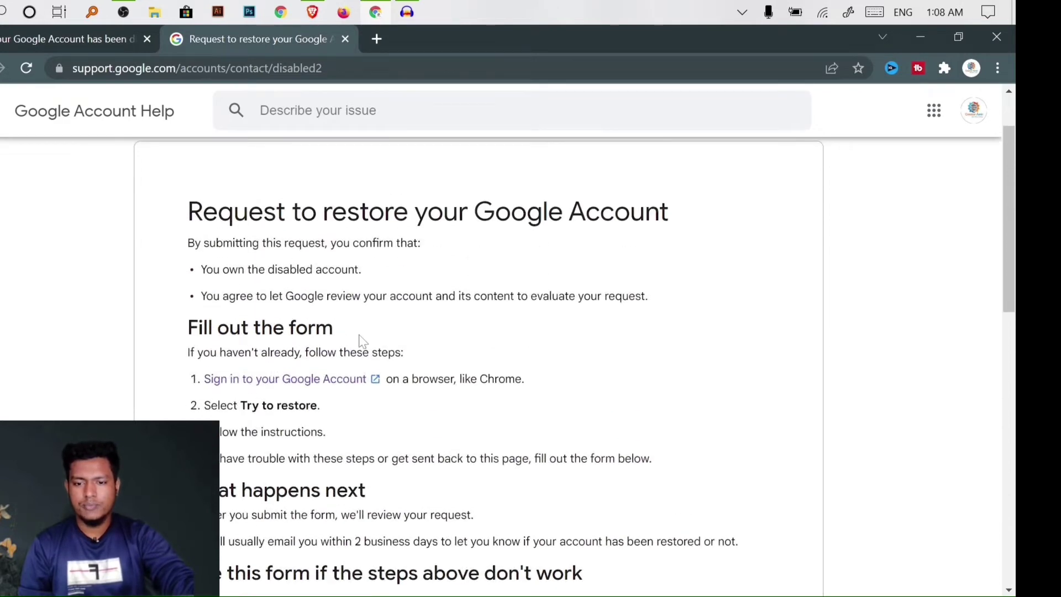
{"action": "scroll", "coordinate": [334, 403], "scroll_direction": "down", "scroll_amount": 5}
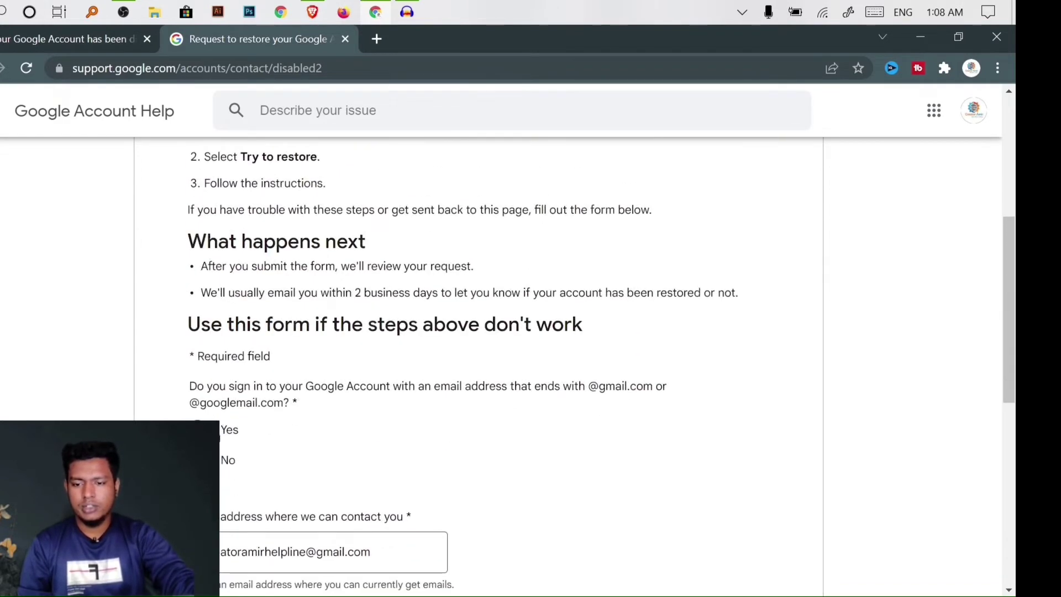
{"action": "left_click", "coordinate": [227, 460]}
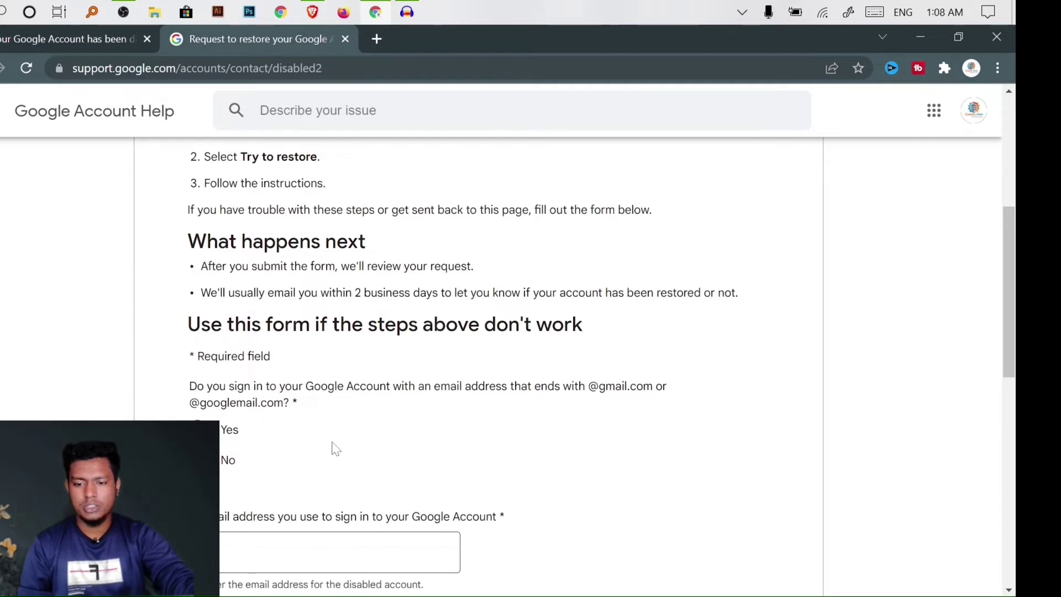
{"action": "scroll", "coordinate": [331, 445], "scroll_direction": "down", "scroll_amount": 5}
{"action": "triple_click", "coordinate": [213, 425]}
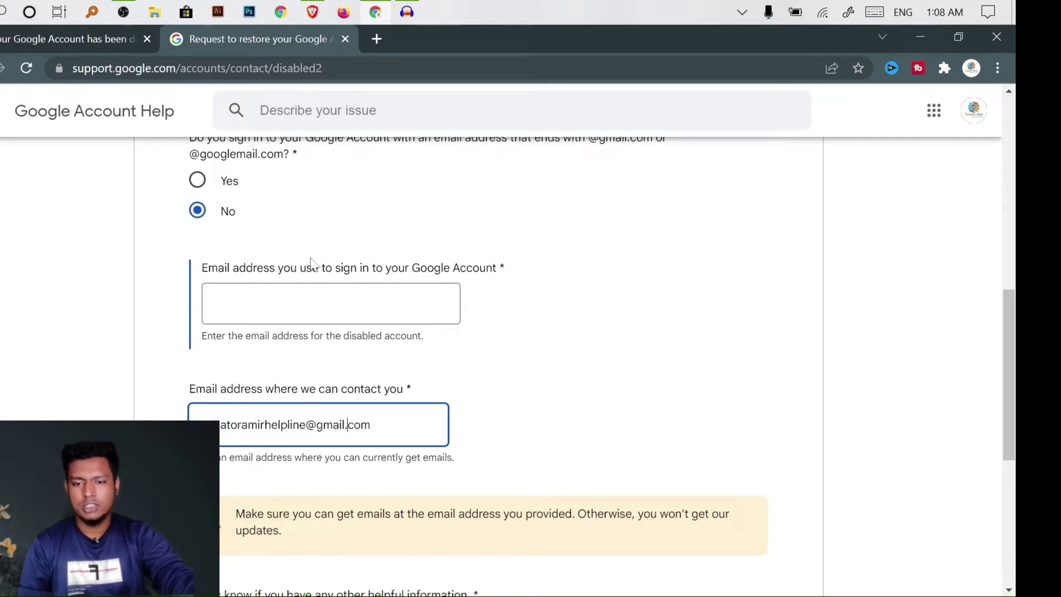
Copy the contact address into the disabled account's sign-in email field
{"action": "left_click", "coordinate": [309, 284]}
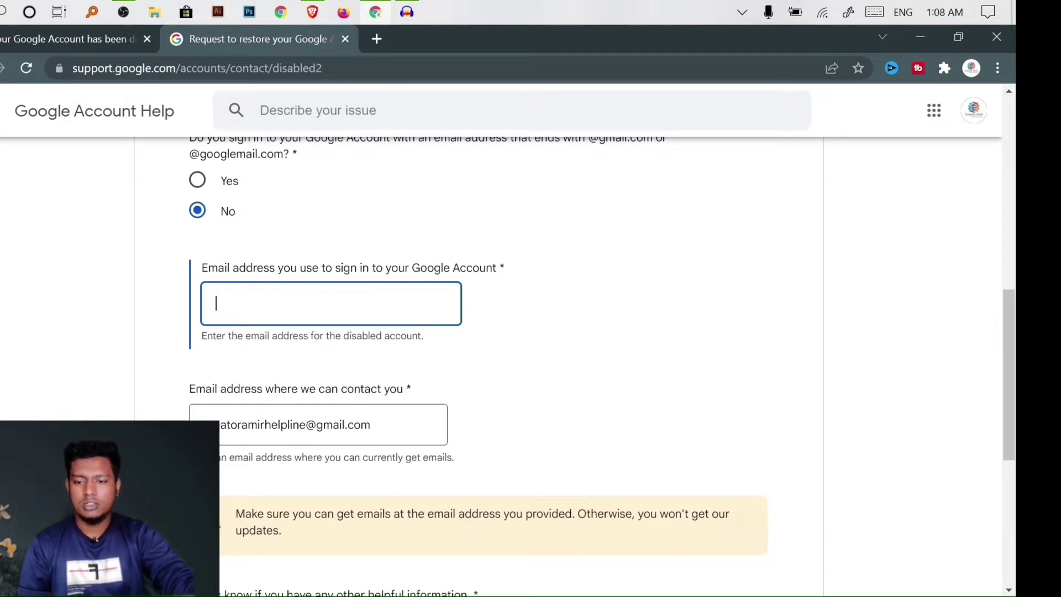
{"action": "left_click_drag", "start_coordinate": [371, 425], "coordinate": [205, 425]}
{"action": "key", "text": "ctrl+c"}
{"action": "left_click", "coordinate": [266, 304]}
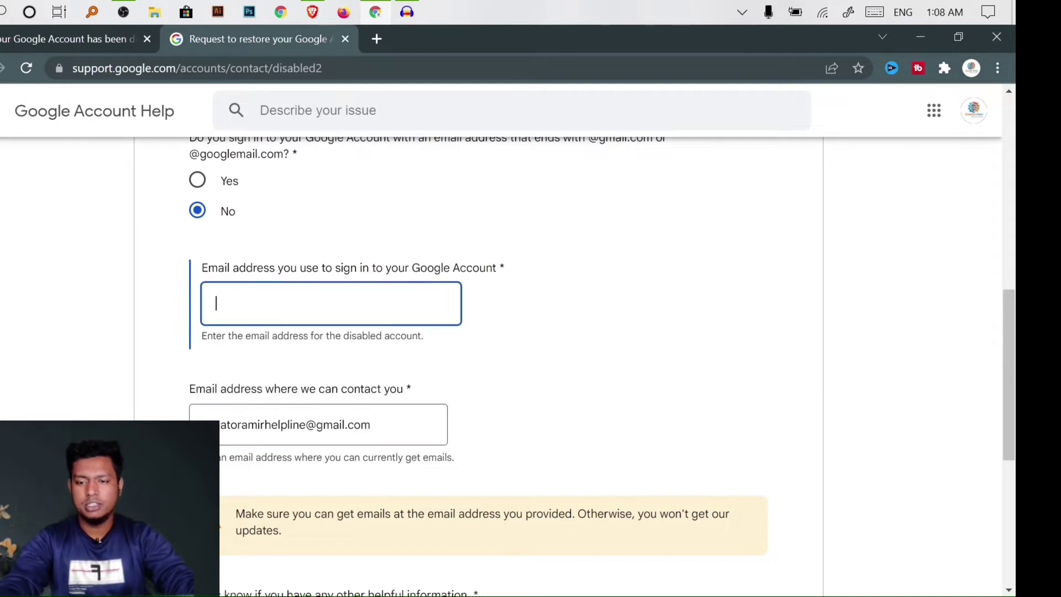
{"action": "key", "text": "ctrl+v"}
Replace the contact email with a different address you can receive mail at
{"action": "double_click", "coordinate": [330, 424]}
{"action": "key", "text": "ctrl+a"}
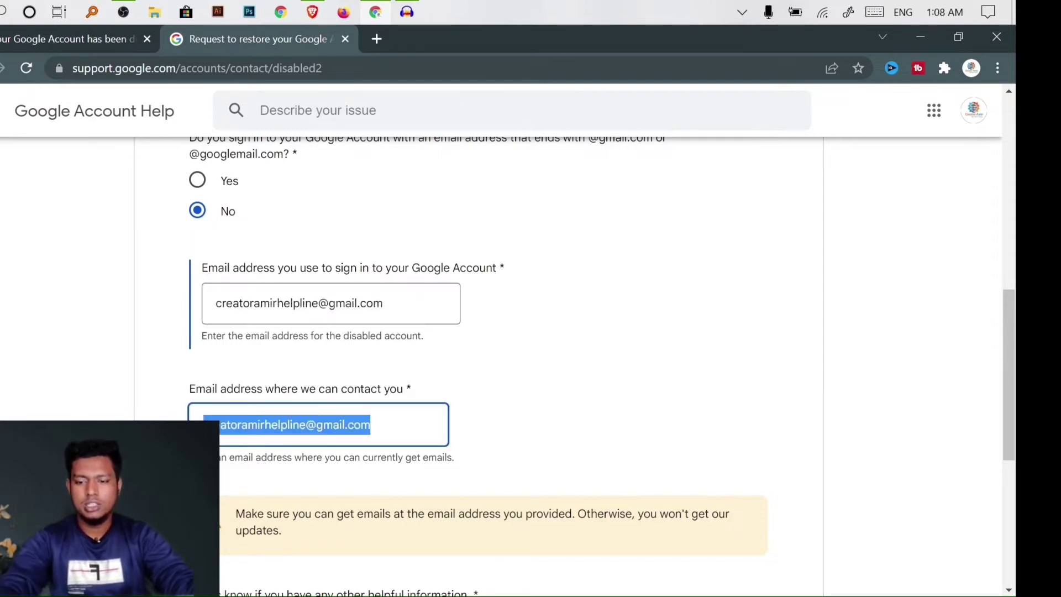
{"action": "left_click", "coordinate": [240, 425]}
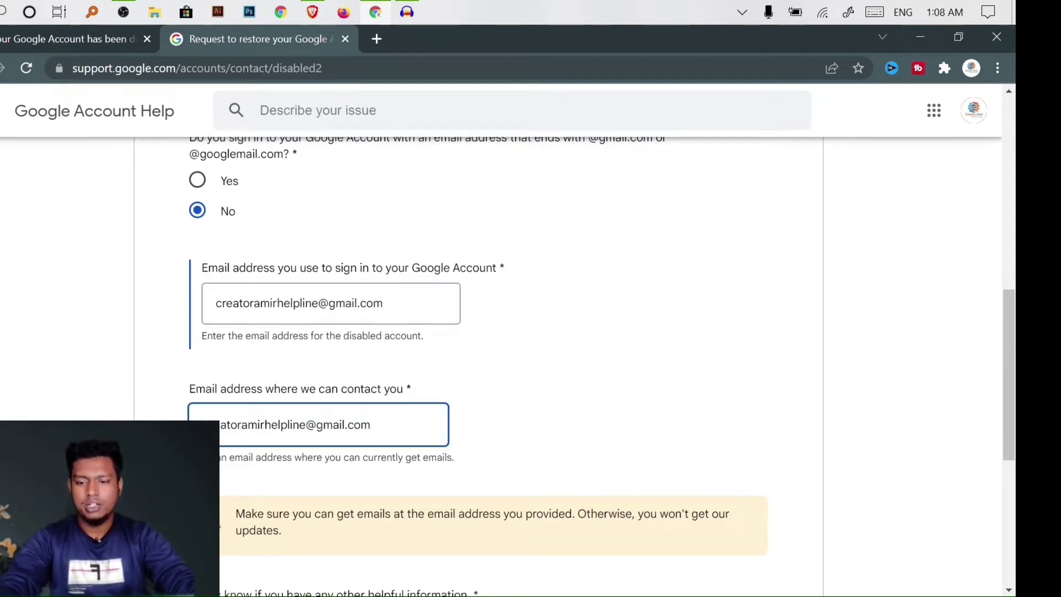
{"action": "key", "text": "shift+Home"}
{"action": "key", "text": "BackSpace"}
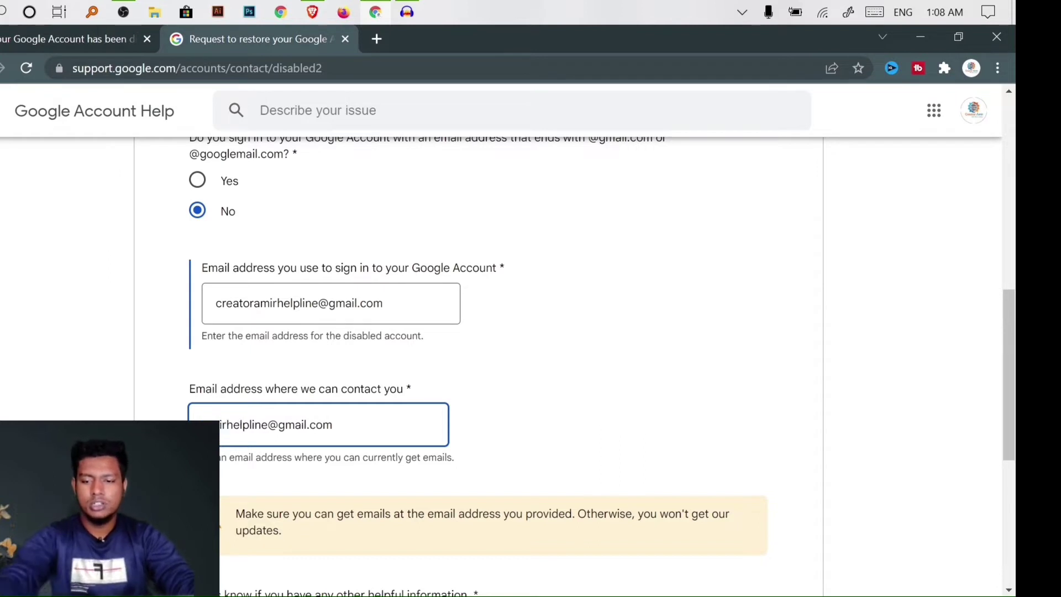
{"action": "key", "text": "BackSpace"}
{"action": "key", "text": "BackSpace"}
{"action": "key", "text": "BackSpace"}
{"action": "key", "text": "BackSpace"}
{"action": "key", "text": "BackSpace"}
{"action": "key", "text": "BackSpace"}
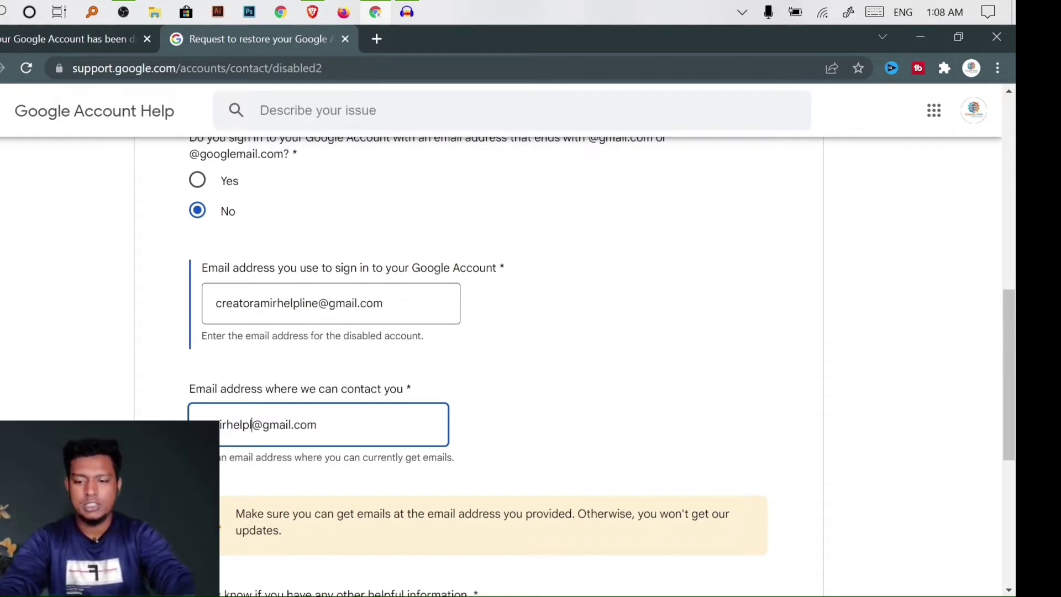
{"action": "key", "text": "BackSpace"}
{"action": "key", "text": "BackSpace"}
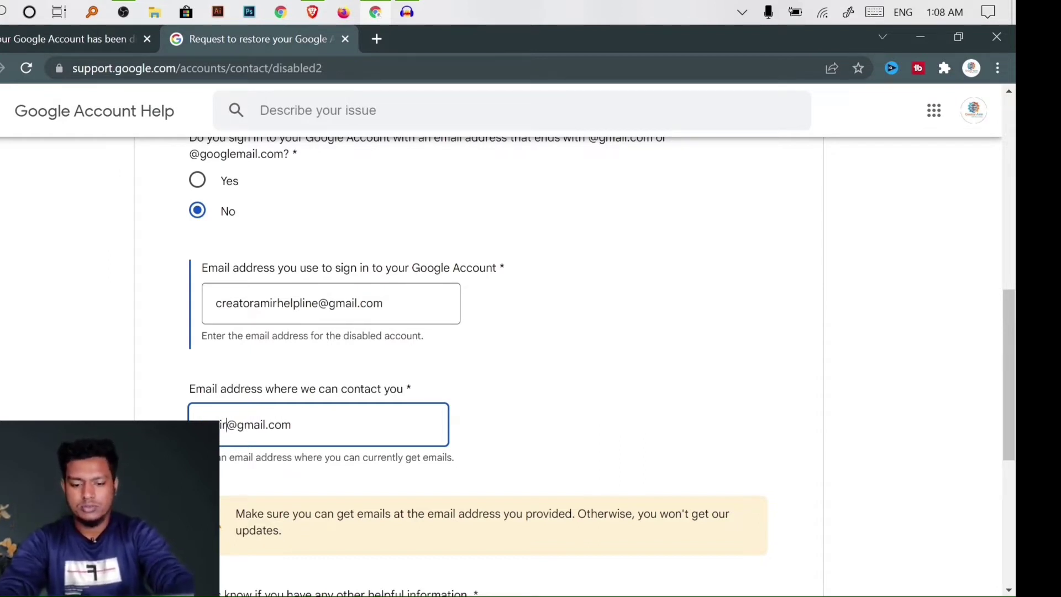
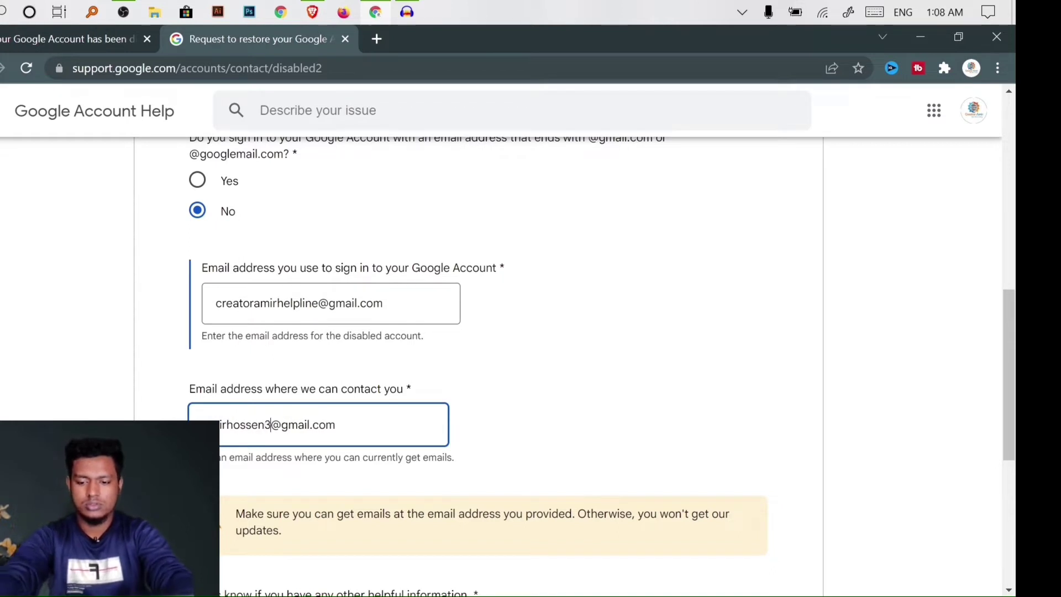
{"action": "type", "text": "@"}
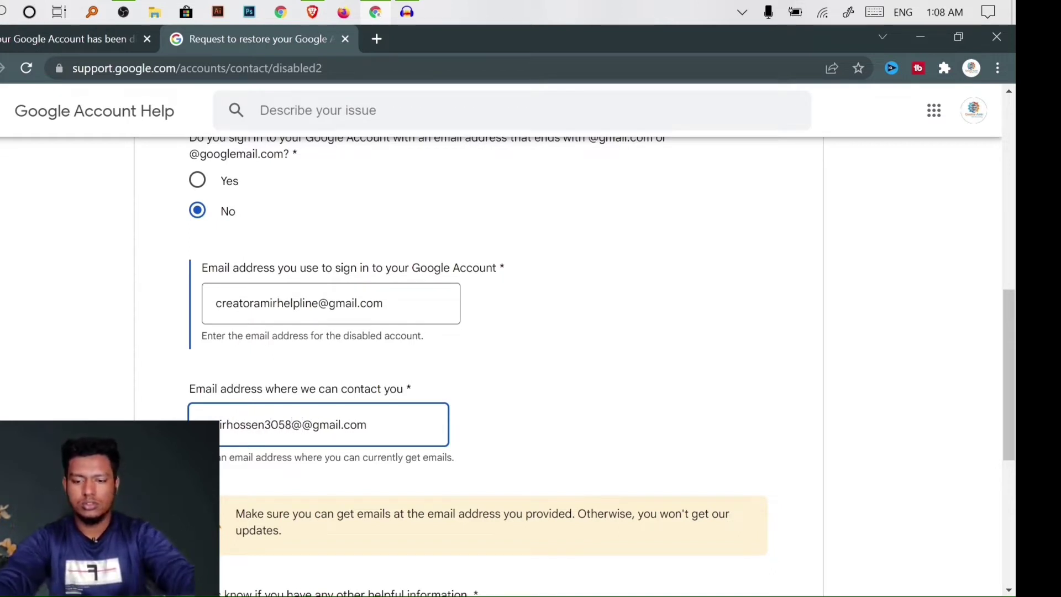
{"action": "key", "text": "BackSpace"}
{"action": "left_click", "coordinate": [526, 386]}
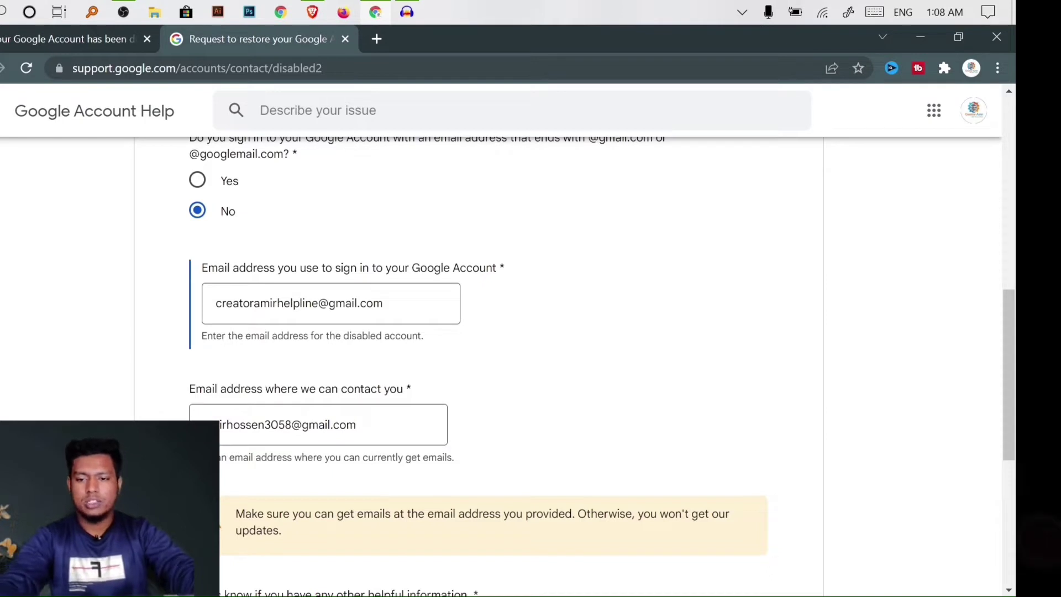
Begin the message with 'Hello sir' and 'This is my personal gmail account.'
{"action": "scroll", "coordinate": [319, 414], "scroll_direction": "down", "scroll_amount": 5}
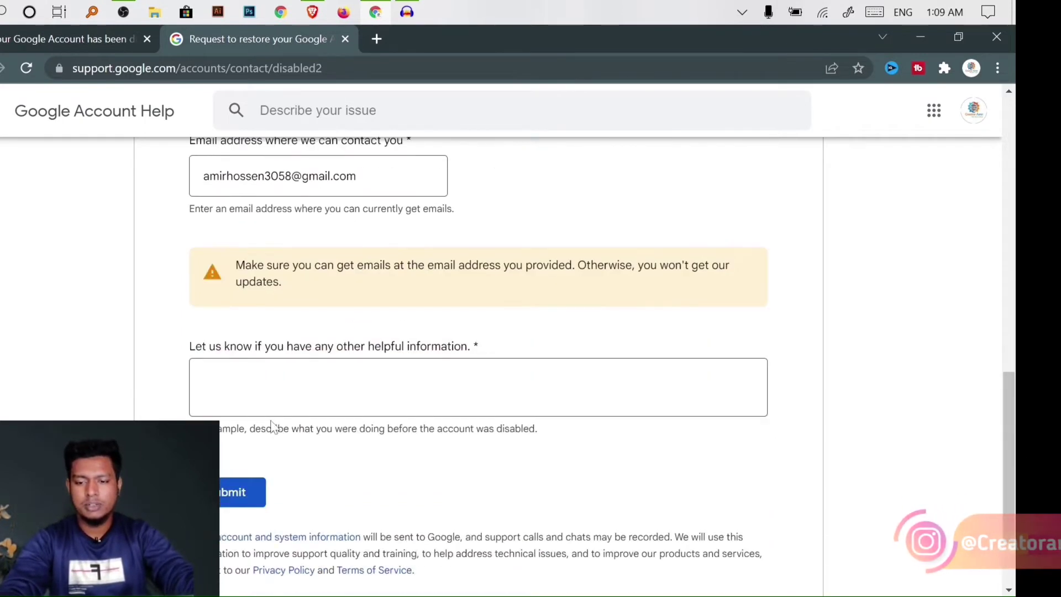
{"action": "left_click", "coordinate": [500, 399]}
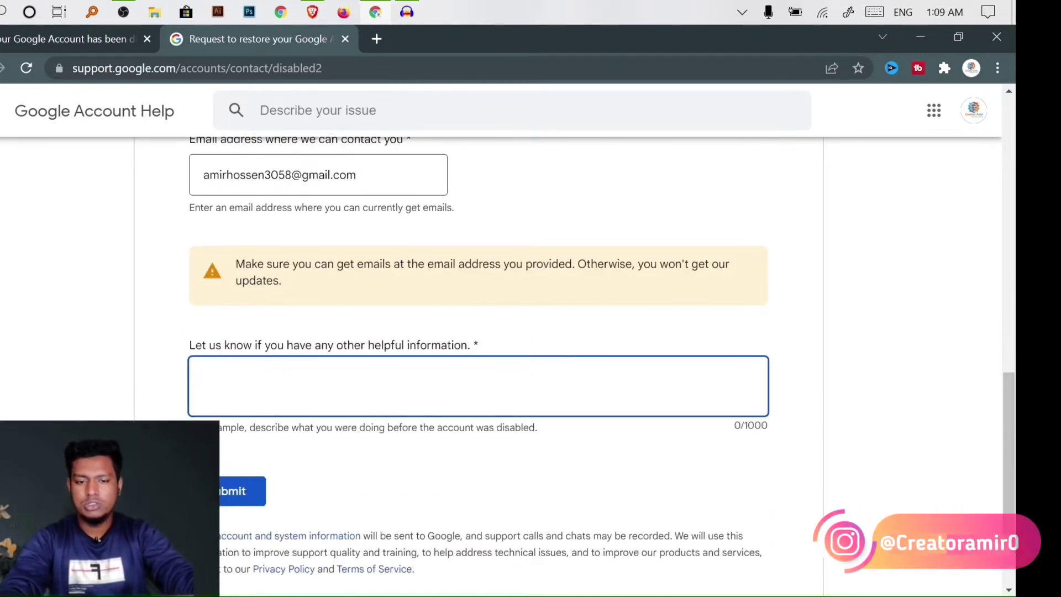
{"action": "scroll", "coordinate": [500, 399], "scroll_direction": "down", "scroll_amount": 2}
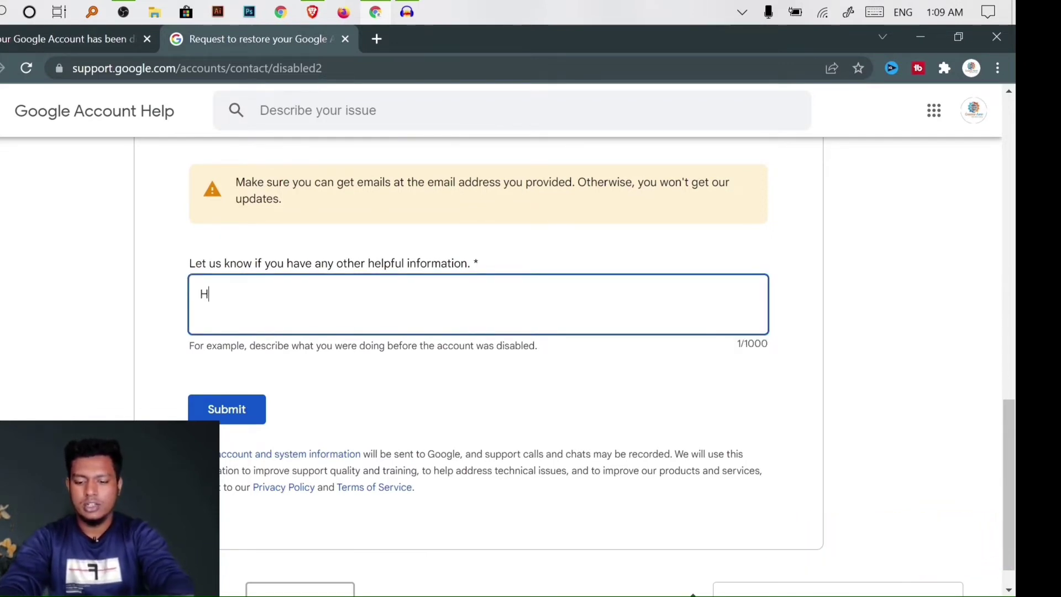
{"action": "type", "text": "er"}
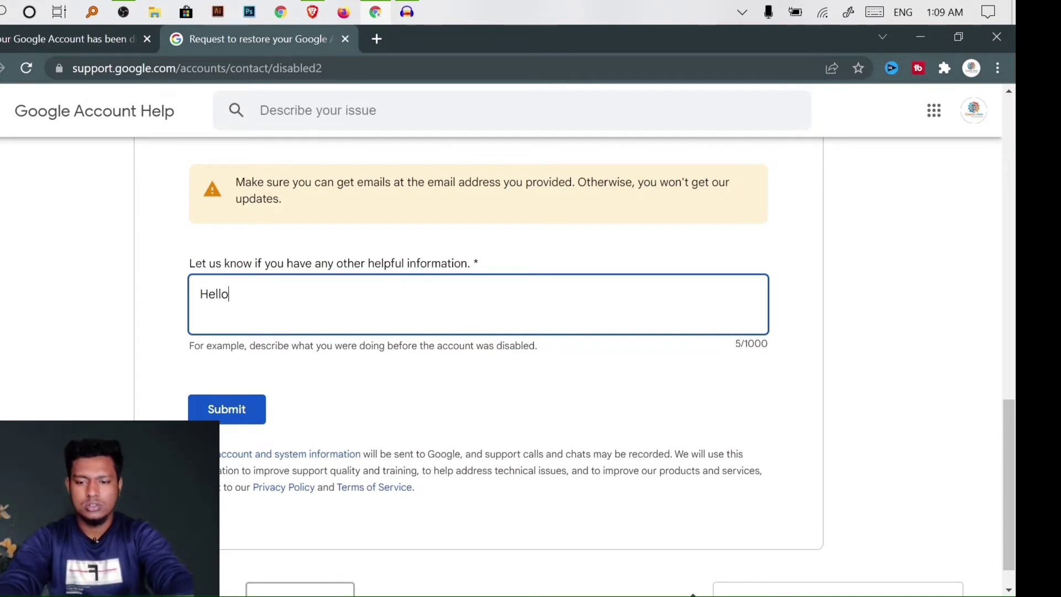
{"action": "type", "text": "sir"}
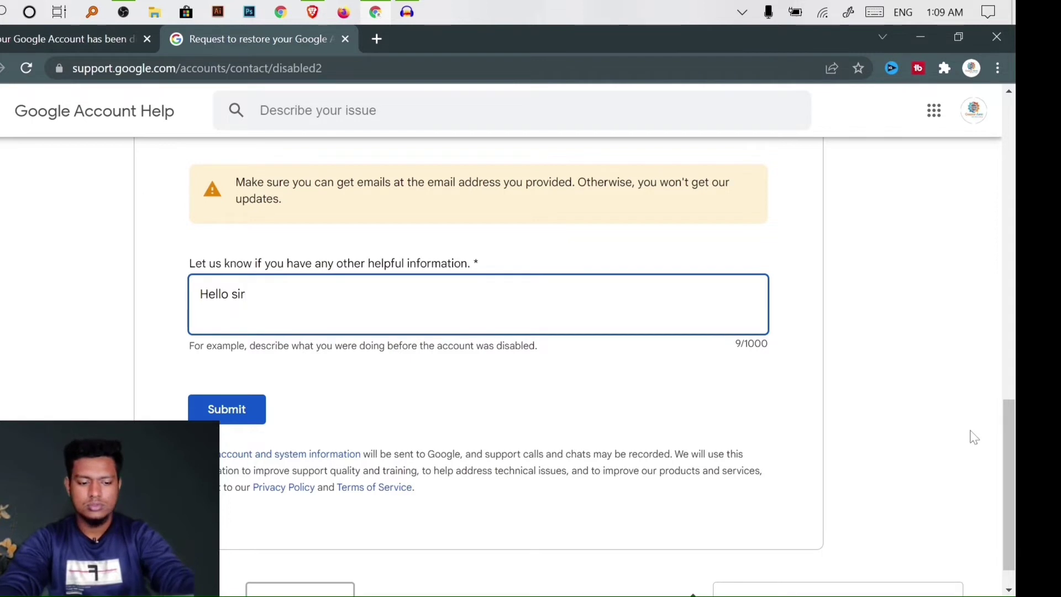
{"action": "key", "text": "Return"}
{"action": "type", "text": "Thiusp"}
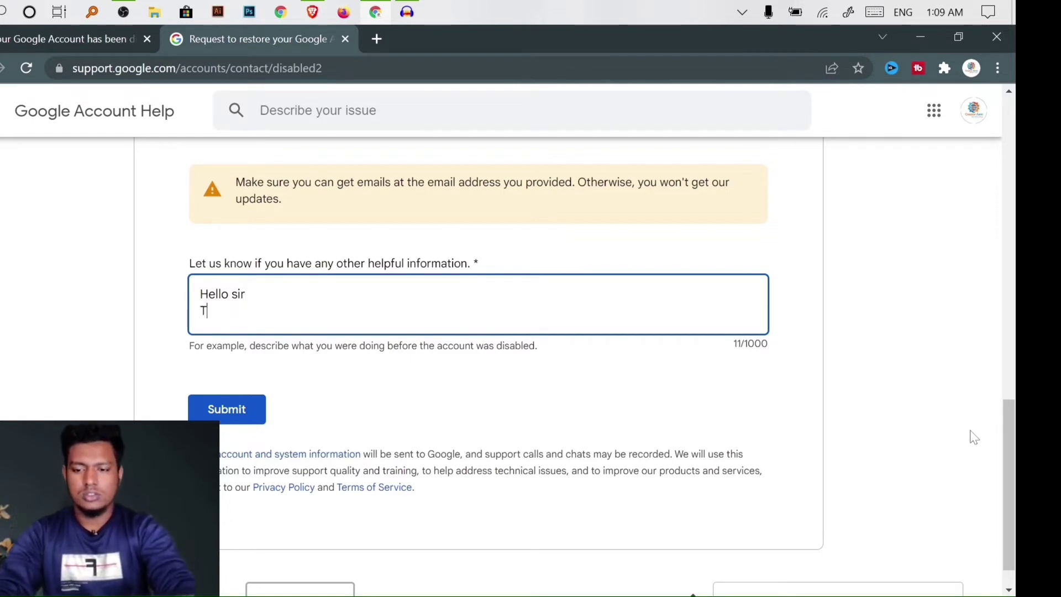
{"action": "key", "text": "BackSpace"}
{"action": "key", "text": "BackSpace"}
{"action": "key", "text": "BackSpace"}
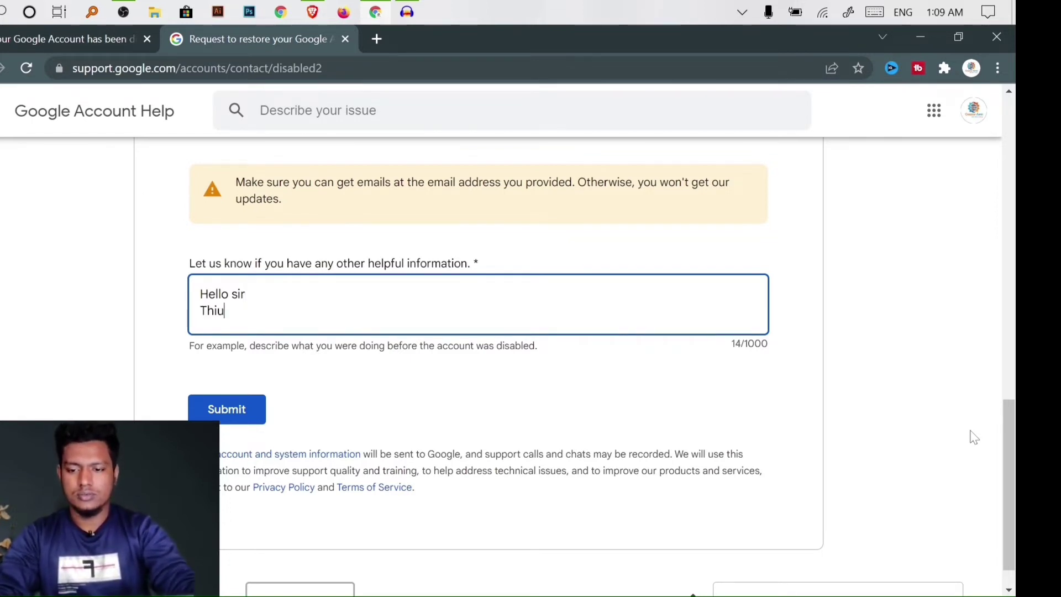
{"action": "type", "text": "s"}
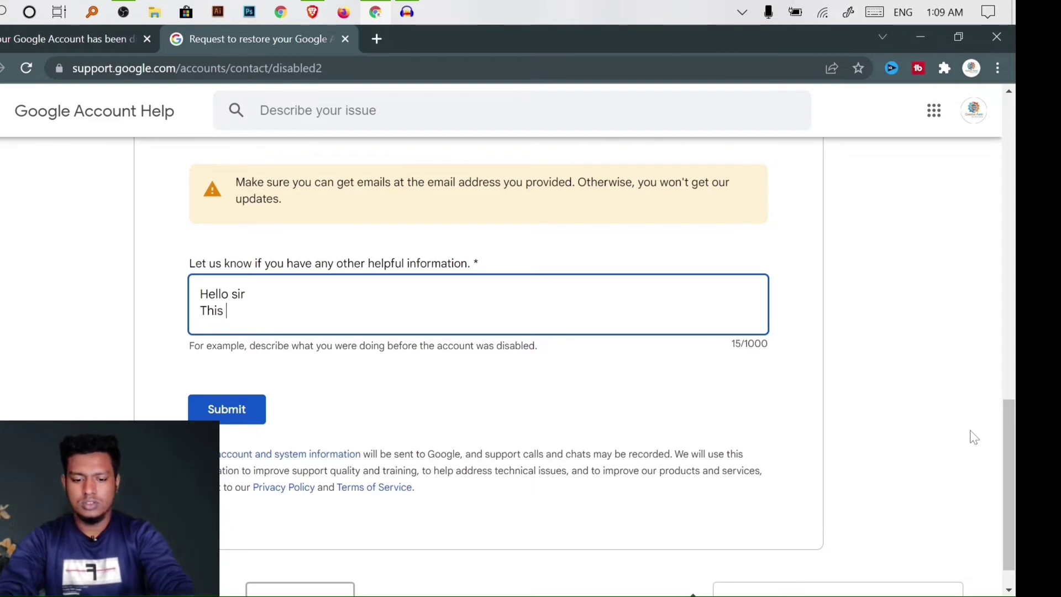
{"action": "type", "text": " is may"}
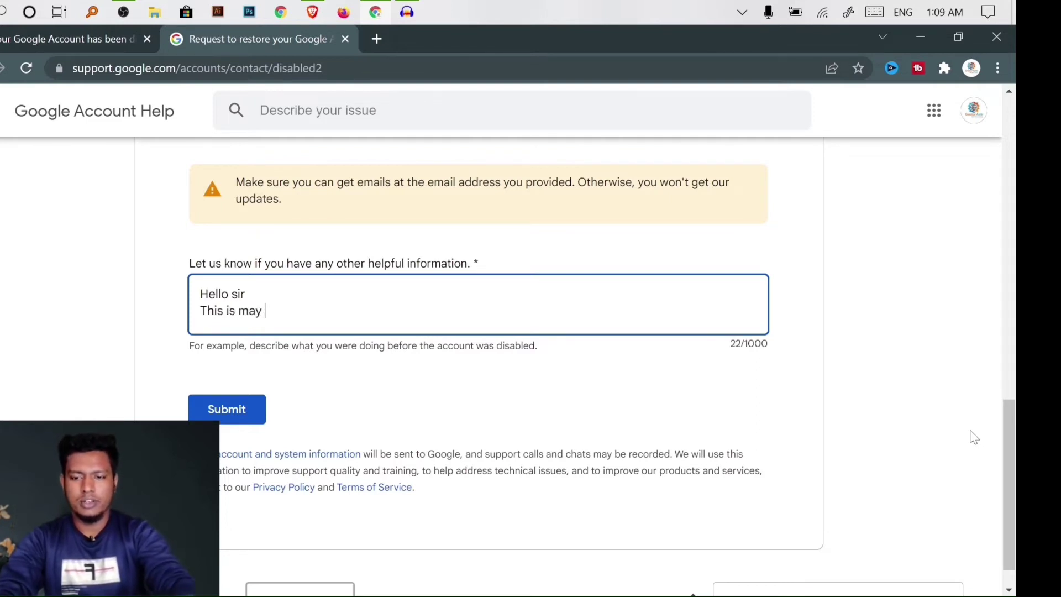
{"action": "key", "text": "BackSpace"}
{"action": "key", "text": "BackSpace"}
{"action": "key", "text": "BackSpace"}
{"action": "type", "text": "y perso"}
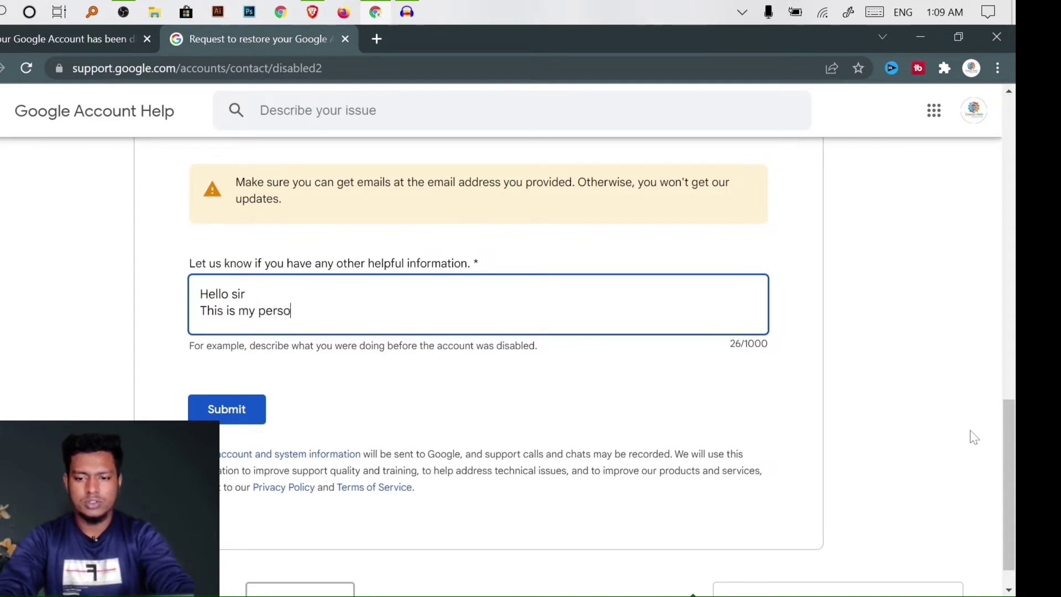
{"action": "type", "text": "nal gm"}
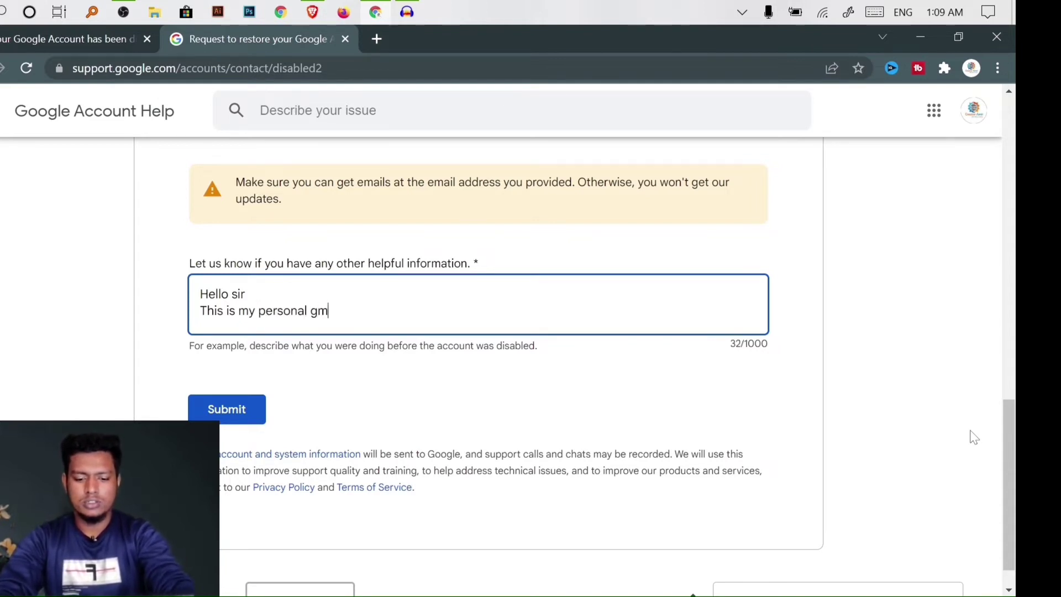
{"action": "type", "text": "ail acoo"}
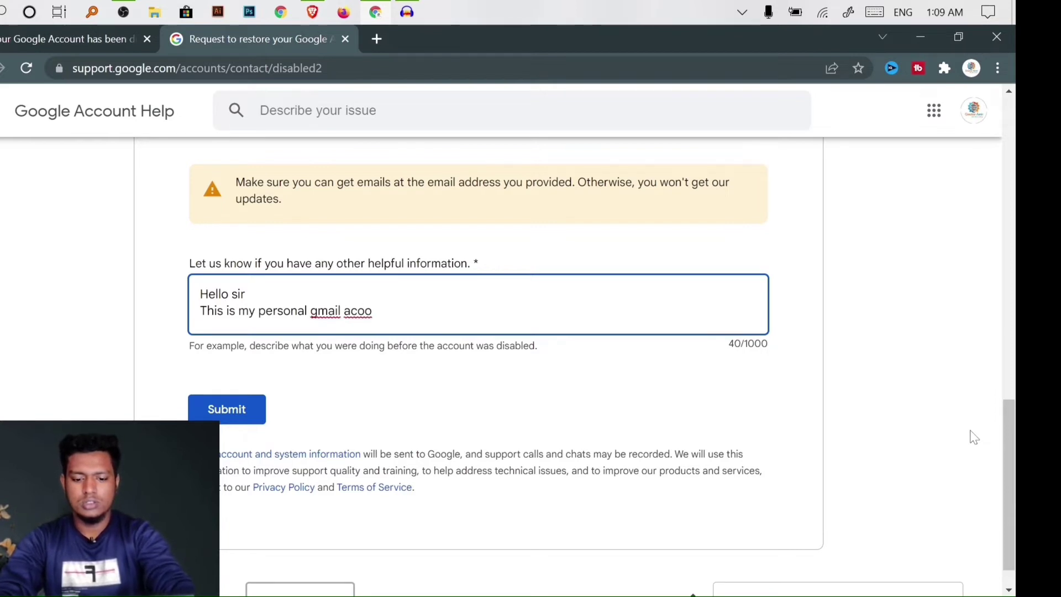
{"action": "type", "text": "unt"}
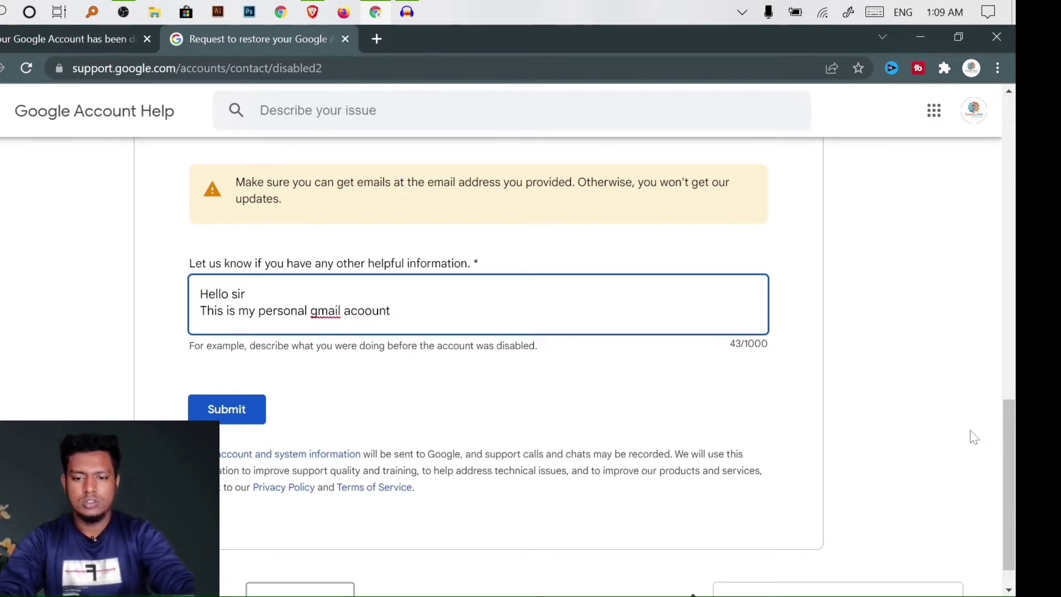
{"action": "type", "text": ".th"}
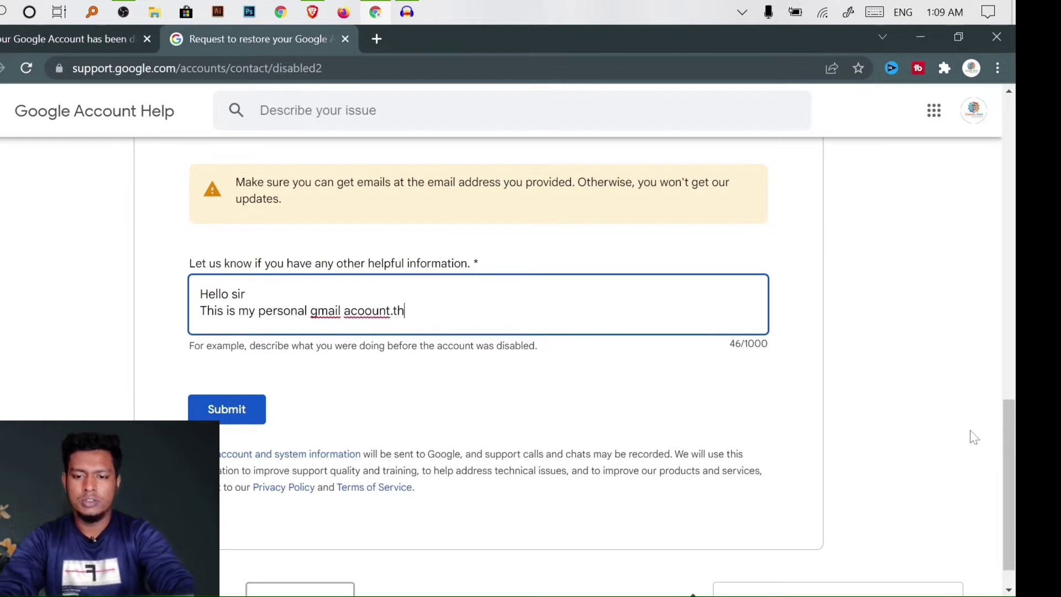
{"action": "type", "text": "is i"}
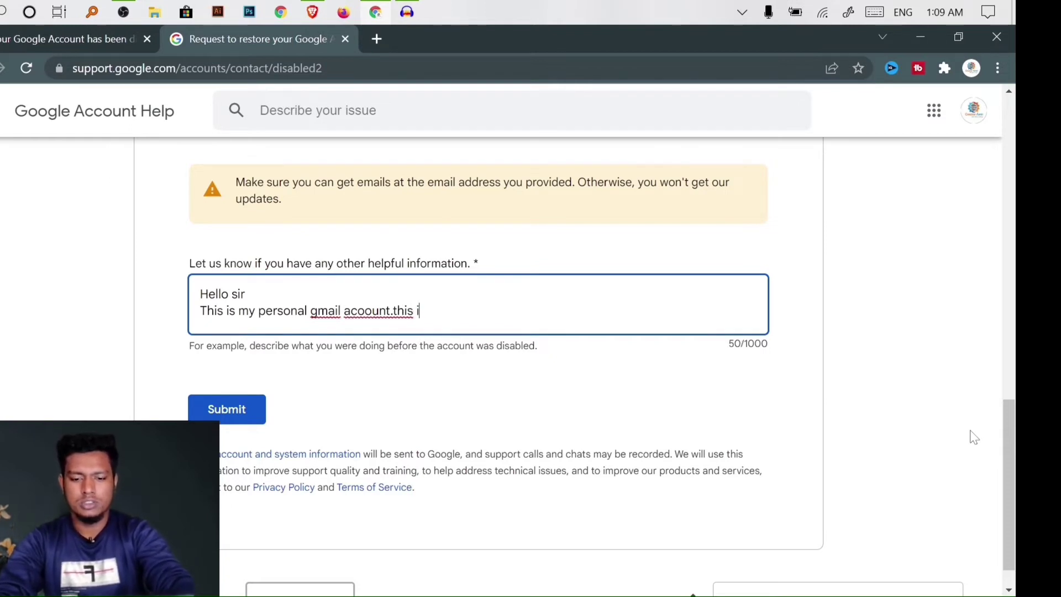
Add that it's very important, they have my YouTube channel, so I need this account
{"action": "type", "text": "s very "}
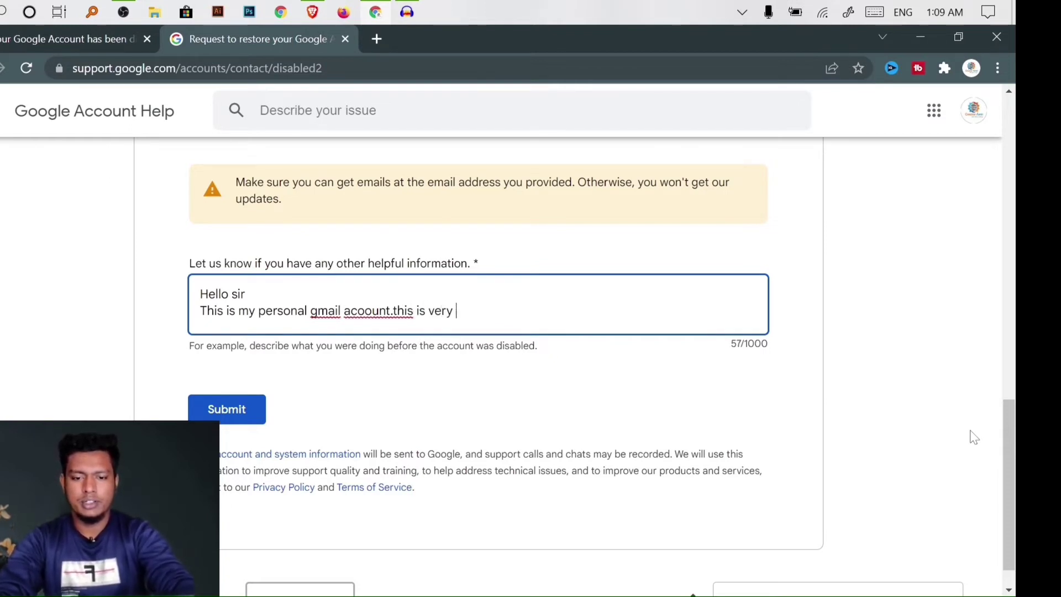
{"action": "type", "text": "importan"}
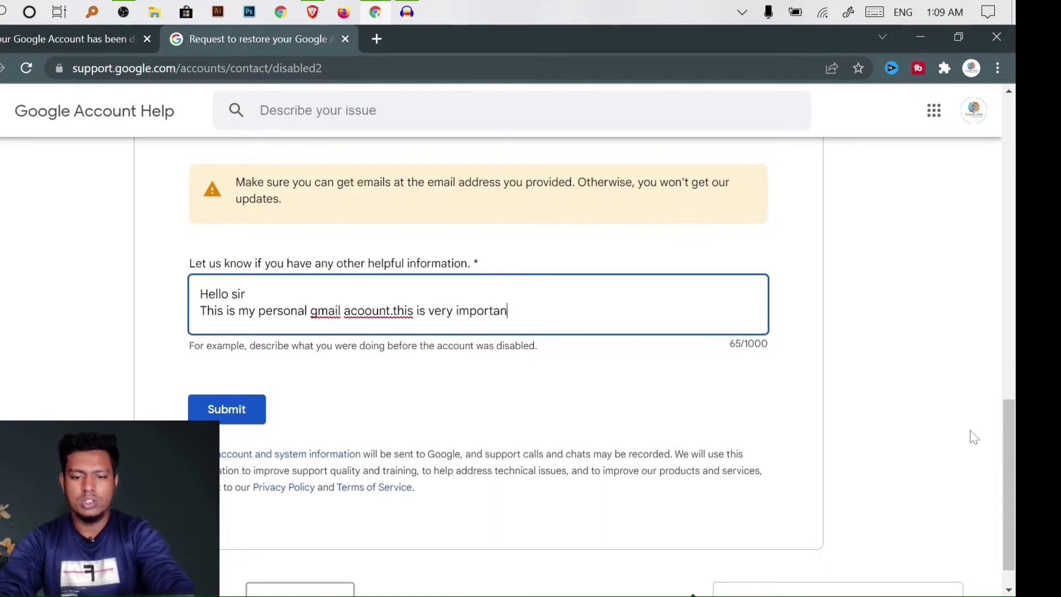
{"action": "type", "text": "t for me"}
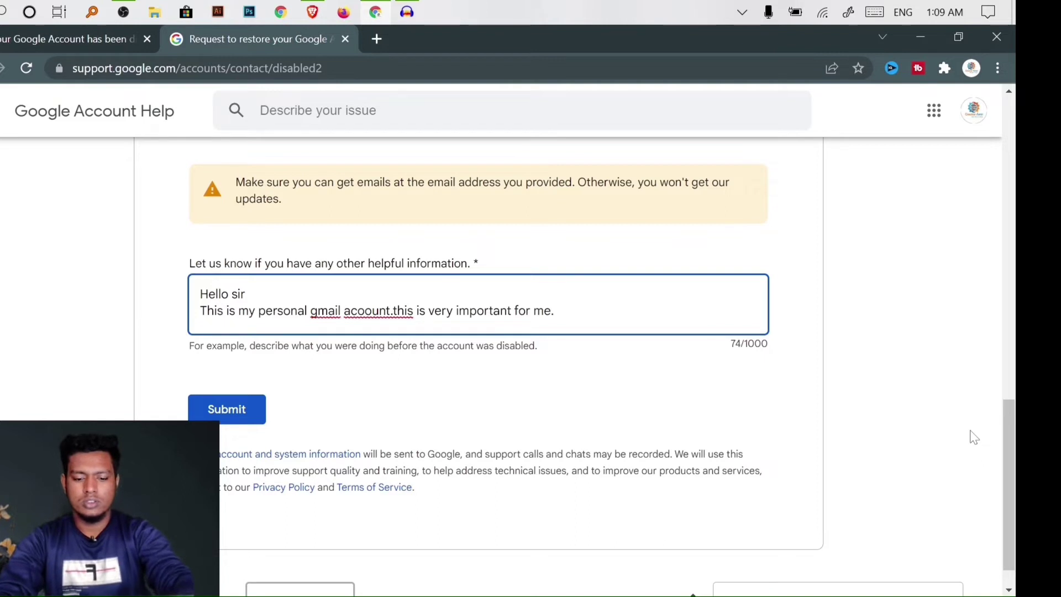
{"action": "type", "text": ".T"}
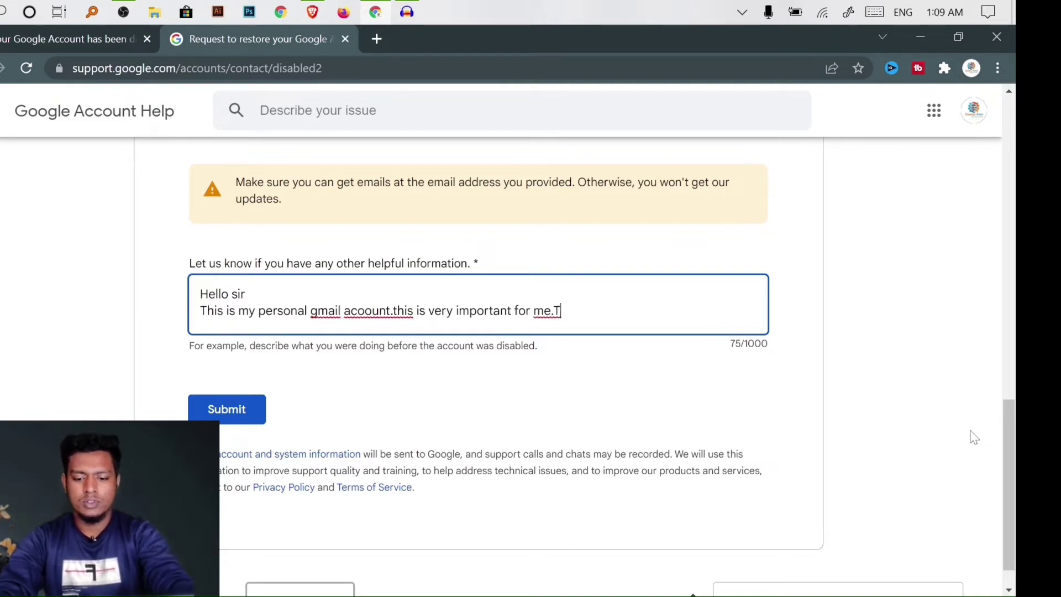
{"action": "type", "text": "HE"}
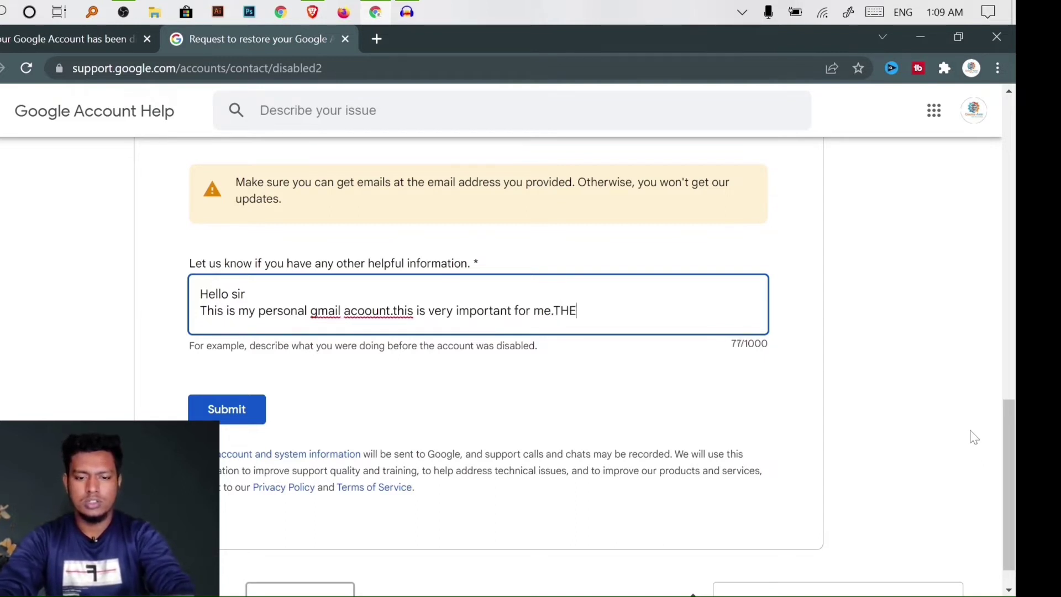
{"action": "key", "text": "BackSpace"}
{"action": "key", "text": "BackSpace"}
{"action": "key", "text": "BackSpace"}
{"action": "type", "text": "h"}
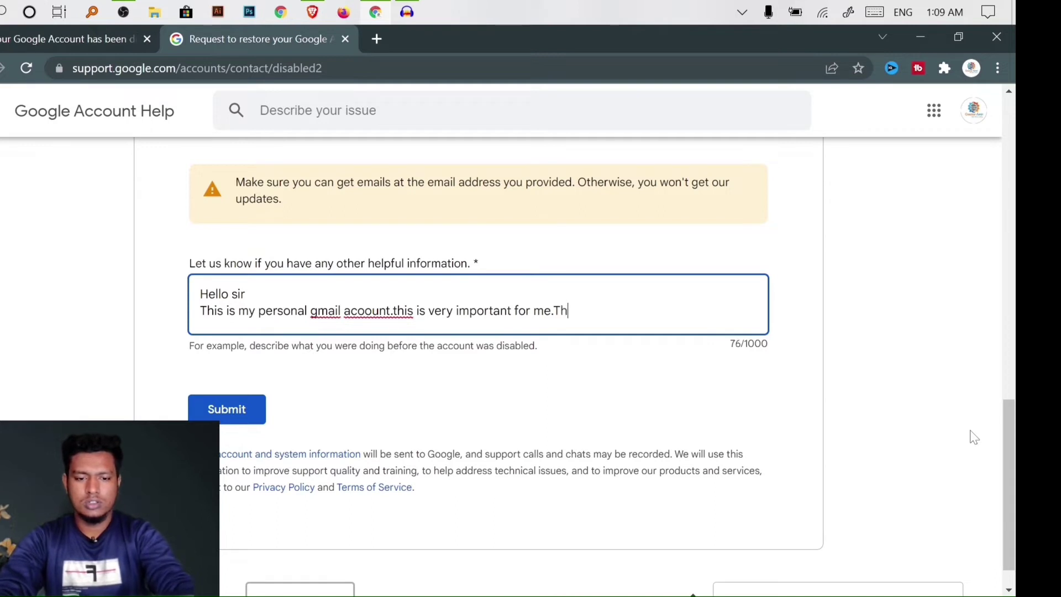
{"action": "type", "text": "ey hae"}
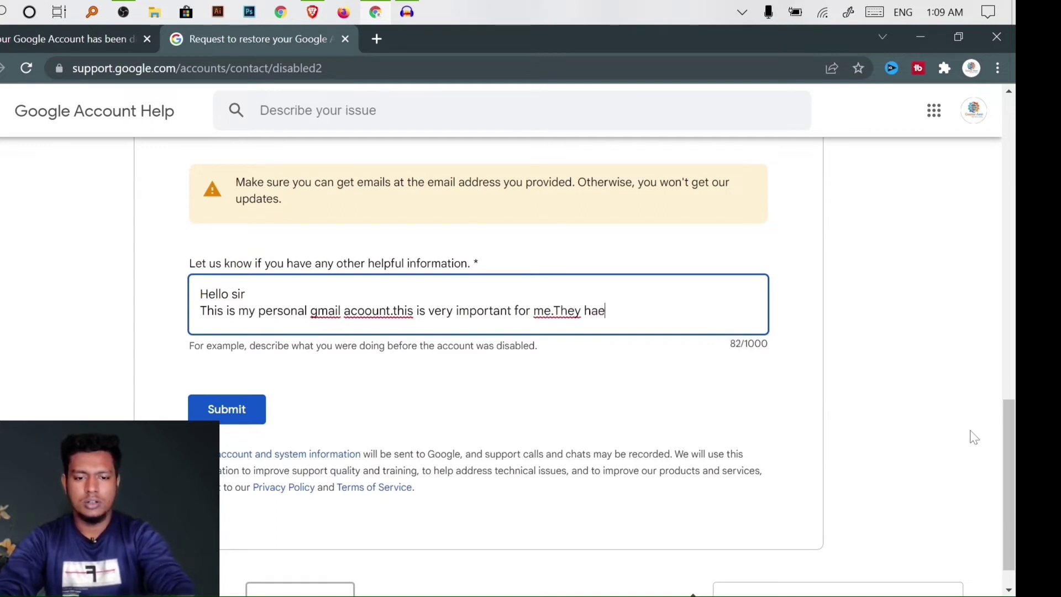
{"action": "key", "text": "BackSpace"}
{"action": "type", "text": "ve "}
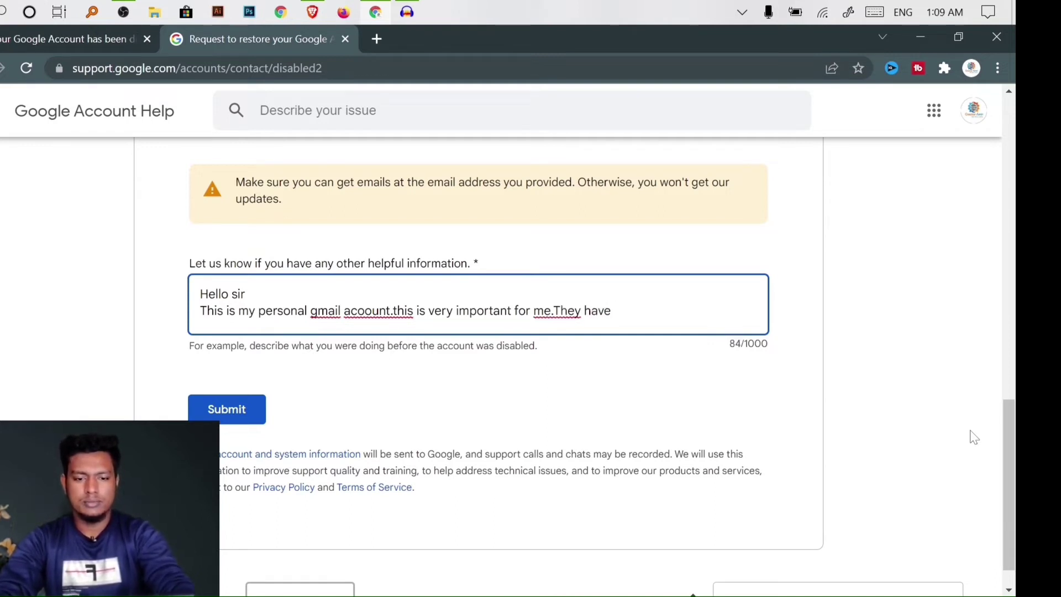
{"action": "type", "text": "my "}
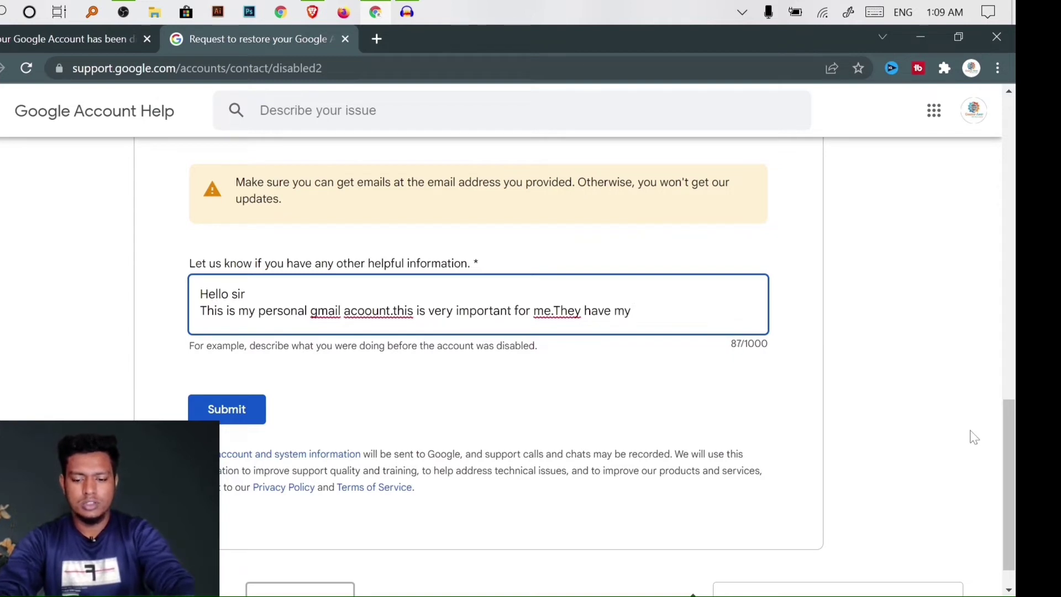
{"action": "type", "text": "yout"}
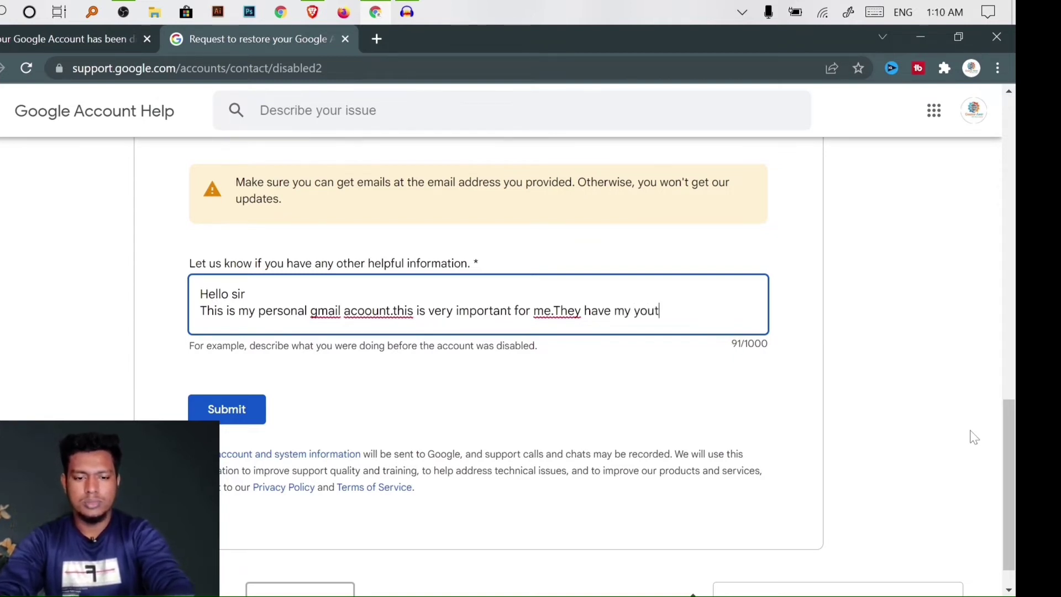
{"action": "type", "text": "ube chann"}
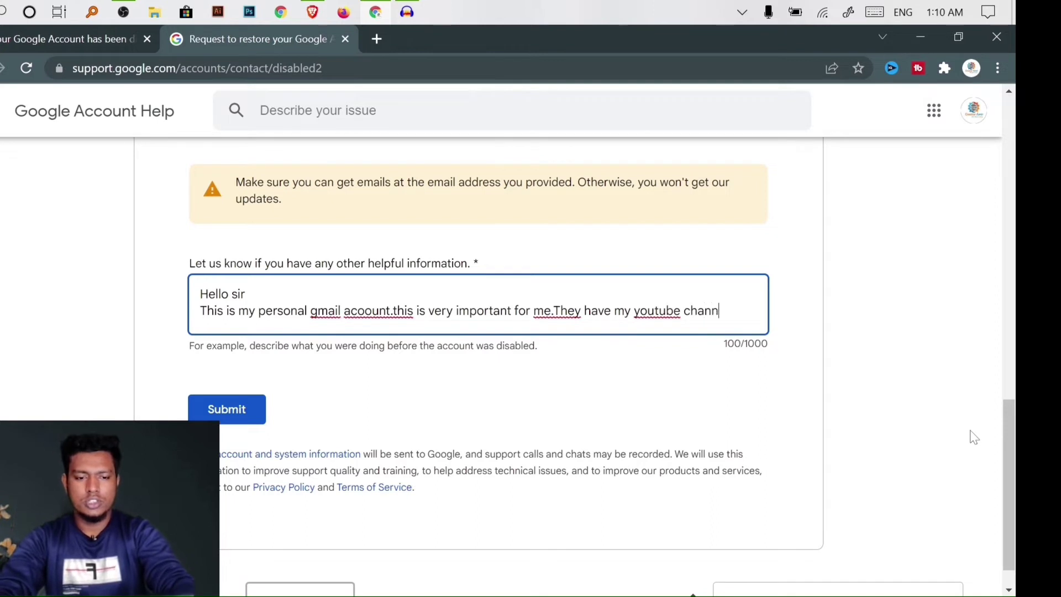
{"action": "type", "text": "el"}
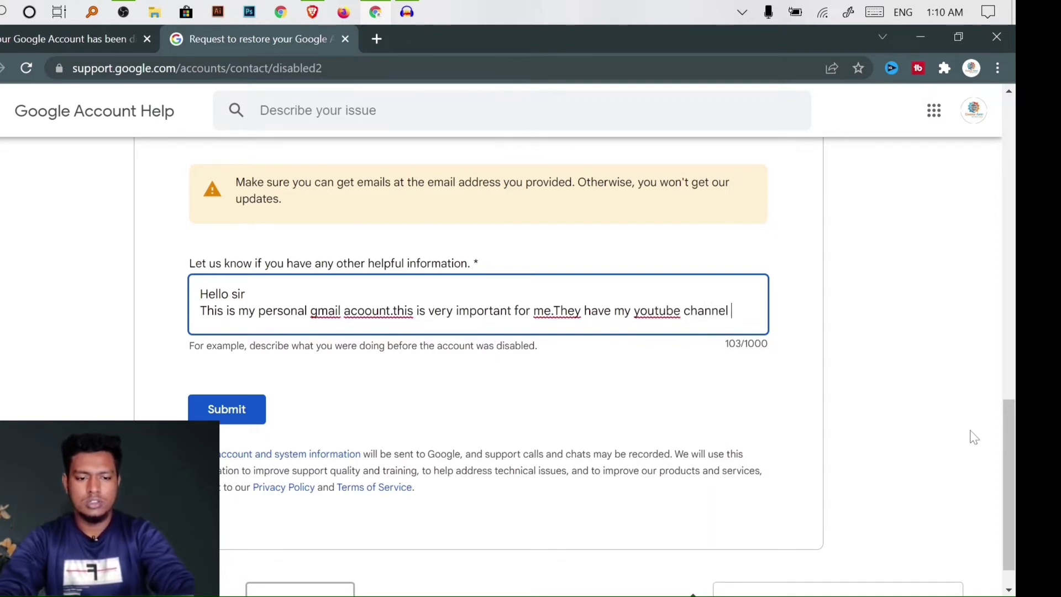
{"action": "type", "text": " so i"}
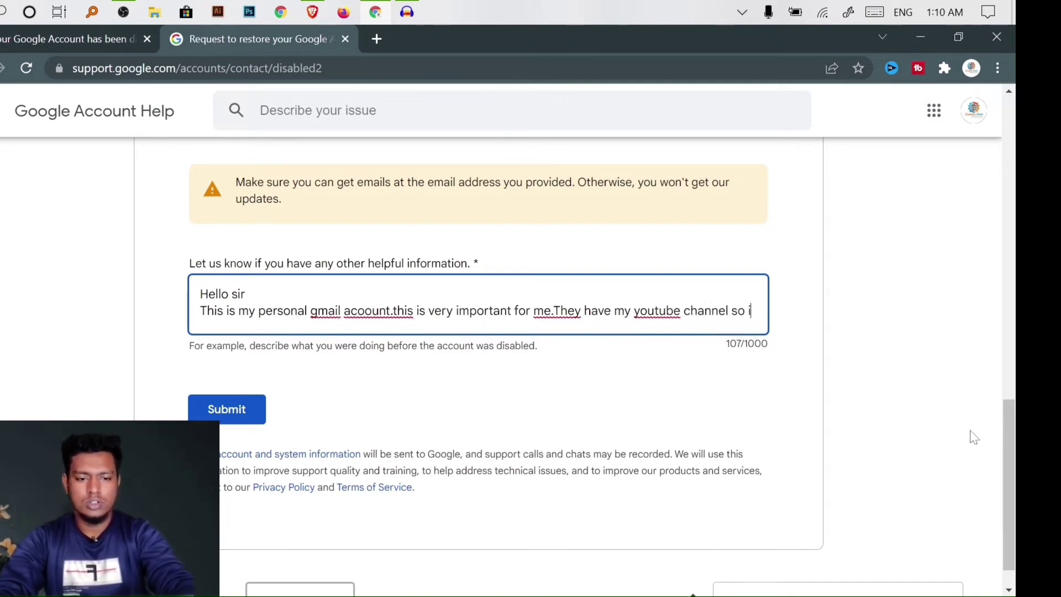
{"action": "type", "text": " need this"}
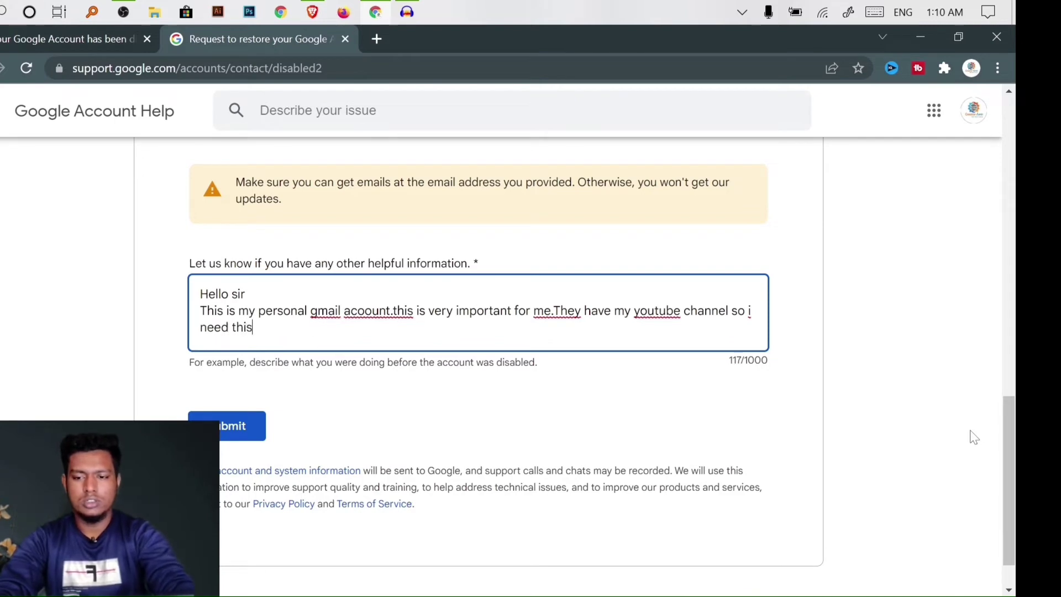
{"action": "type", "text": " accp"}
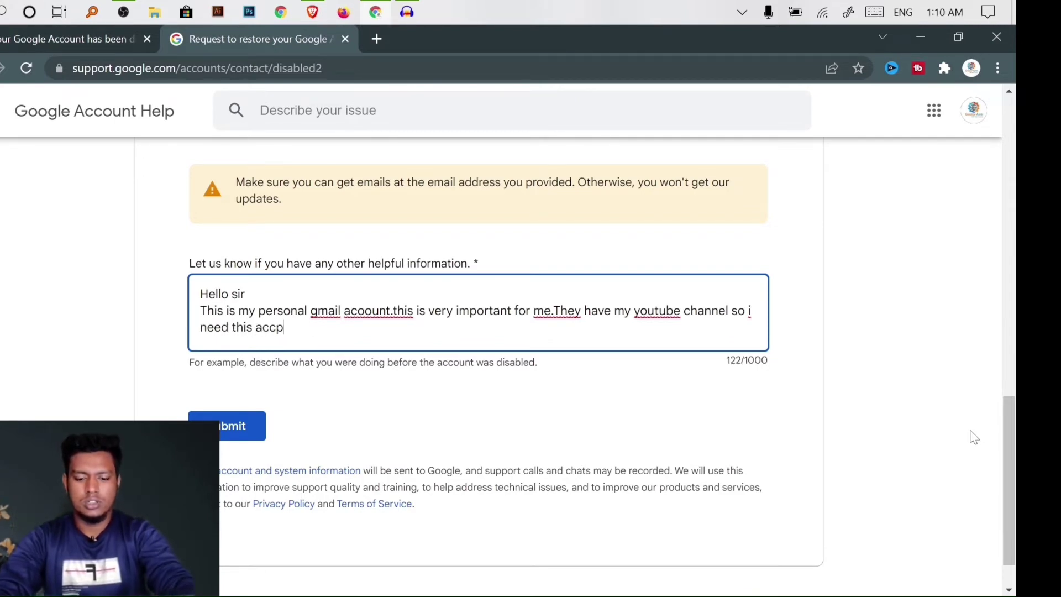
{"action": "key", "text": "BackSpace"}
{"action": "type", "text": "ou"}
{"action": "key", "text": "BackSpace"}
{"action": "key", "text": "BackSpace"}
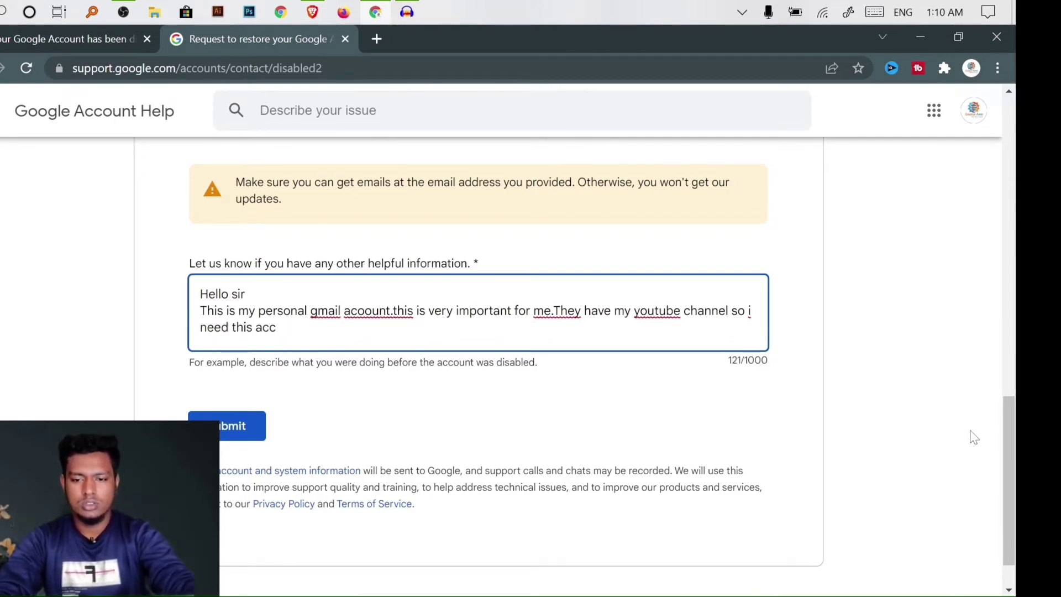
{"action": "type", "text": "ount "}
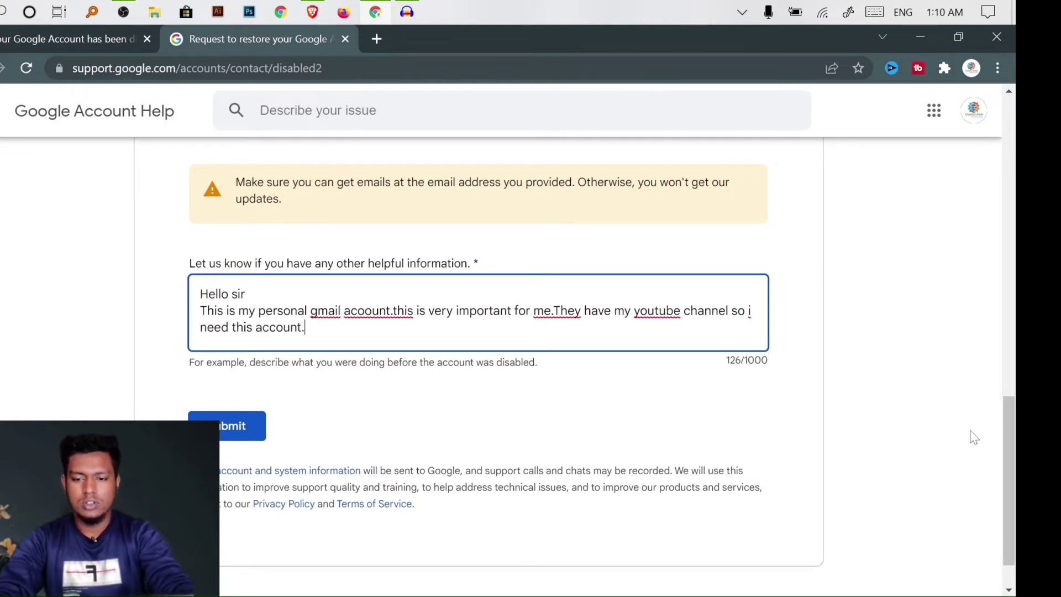
{"action": "type", "text": ".plea"}
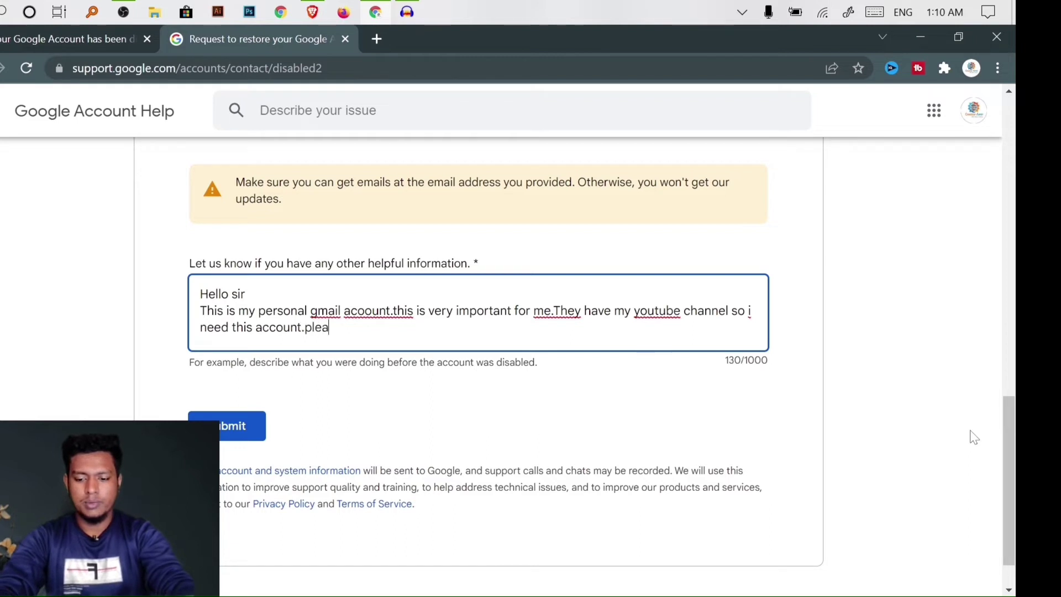
{"action": "type", "text": "se go"}
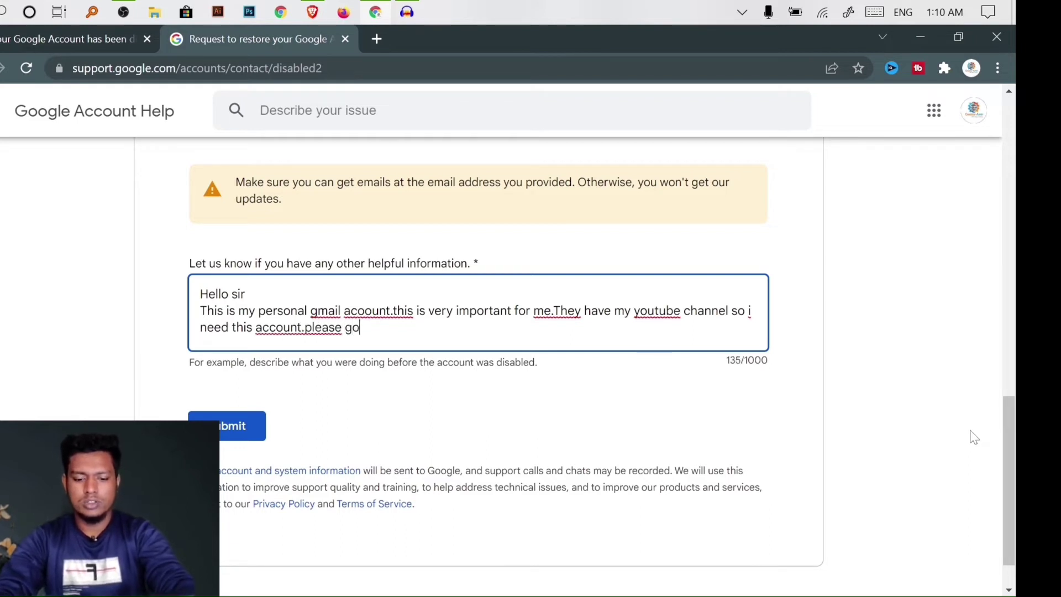
{"action": "type", "text": "ogle te"}
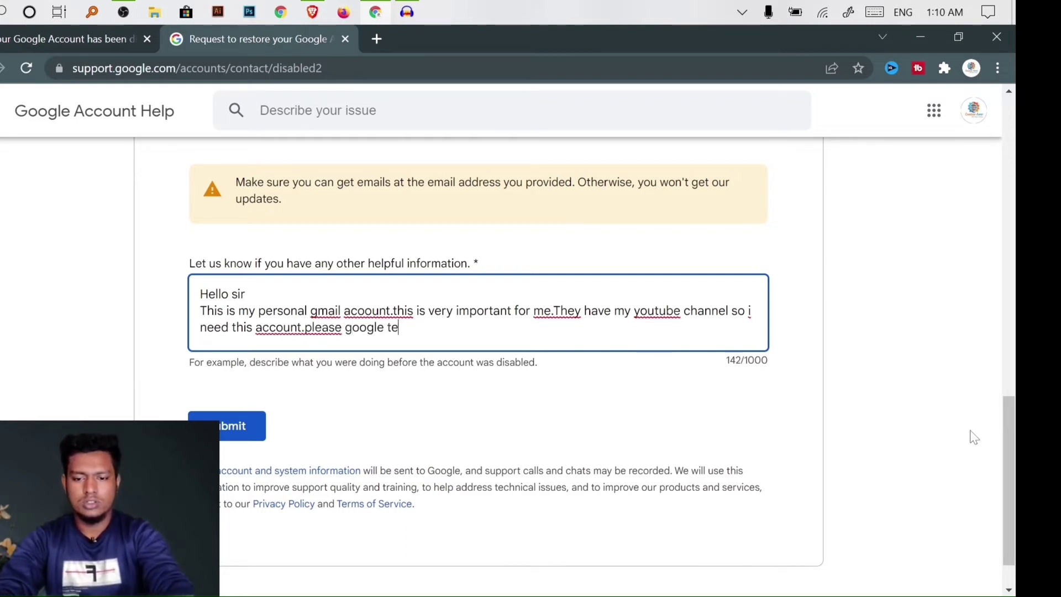
{"action": "type", "text": "am"}
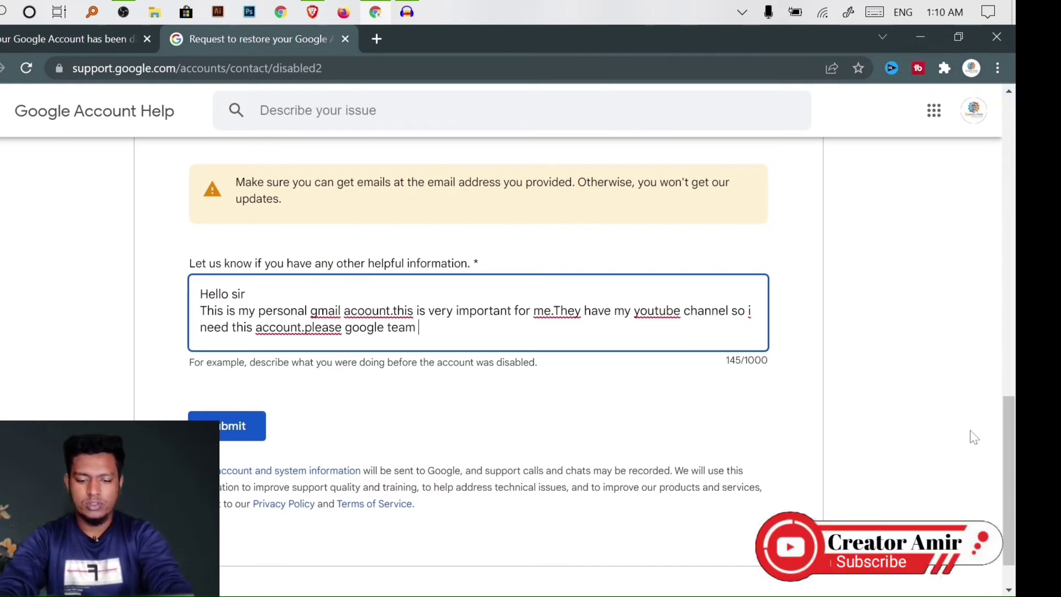
End with 'please google team review my gmail account and solved this problem.'
{"action": "type", "text": "re"}
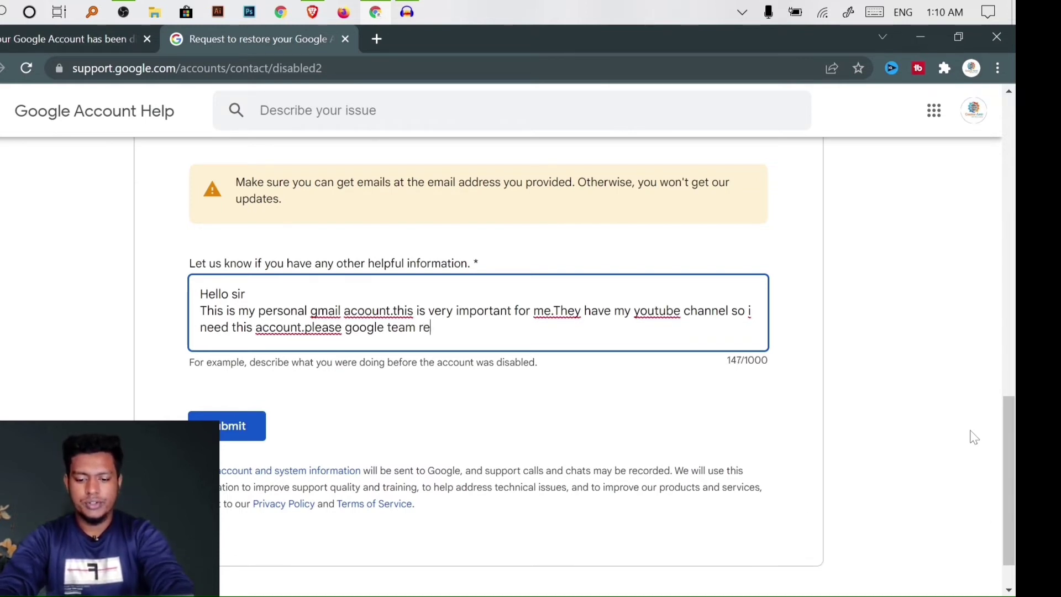
{"action": "type", "text": "view m"}
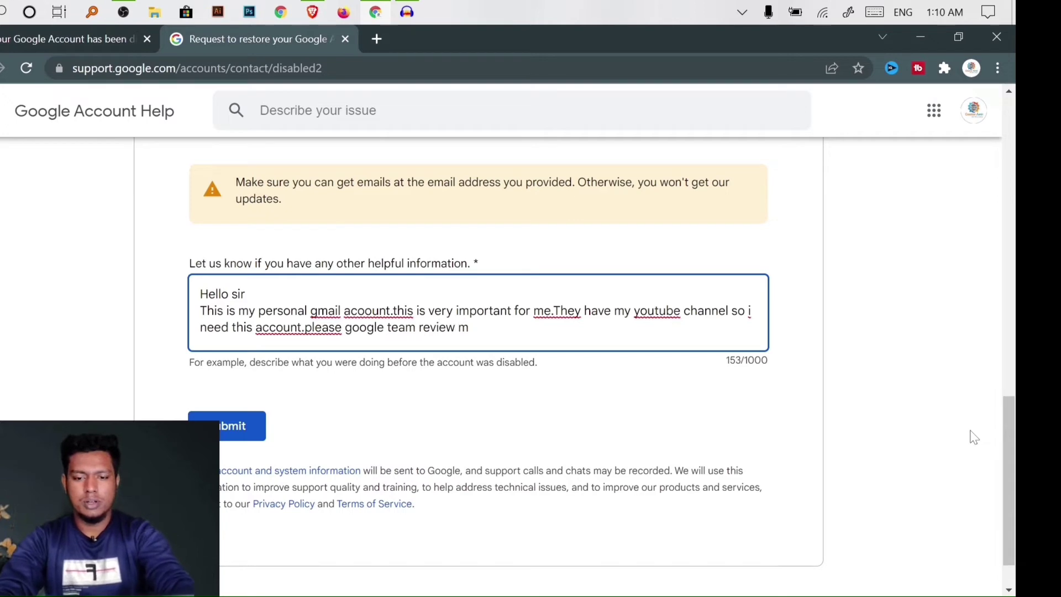
{"action": "type", "text": "y gmail "}
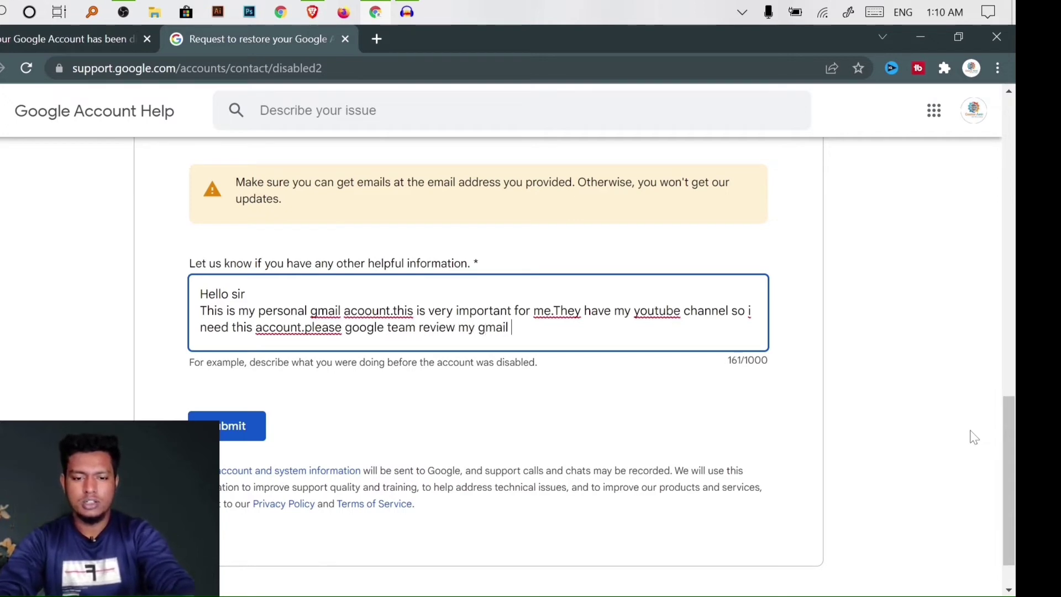
{"action": "type", "text": "accou t"}
{"action": "key", "text": "BackSpace"}
{"action": "key", "text": "BackSpace"}
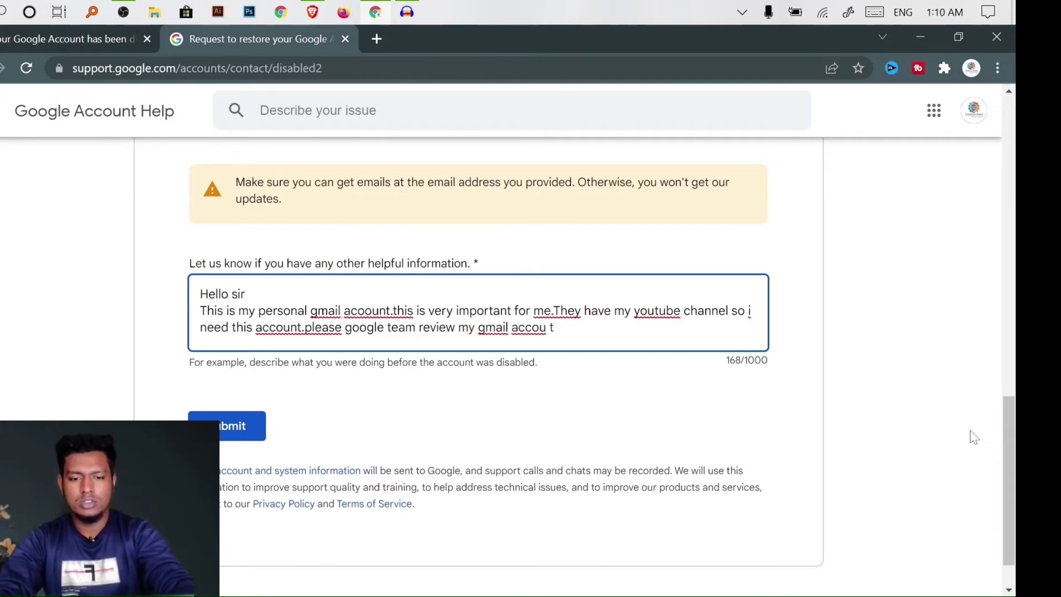
{"action": "type", "text": "ntr and"}
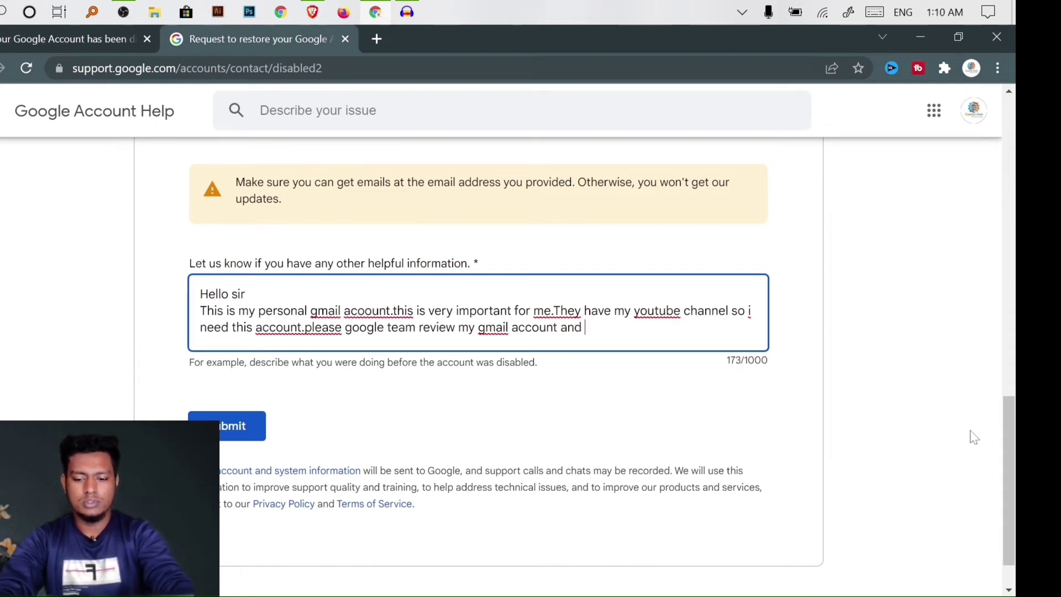
{"action": "type", "text": " s"}
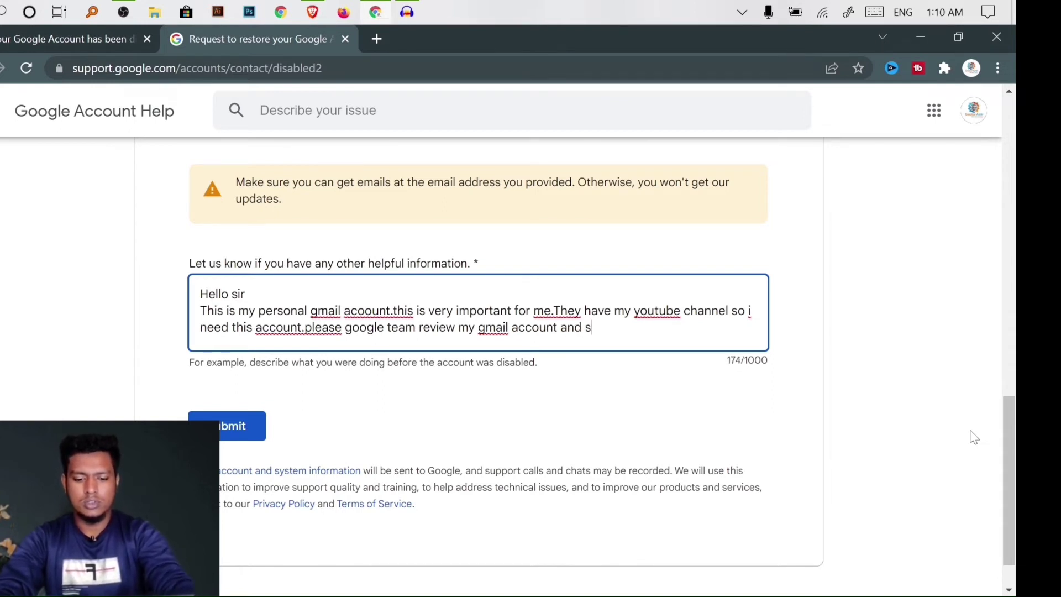
{"action": "type", "text": "olvec"}
{"action": "key", "text": "BackSpace"}
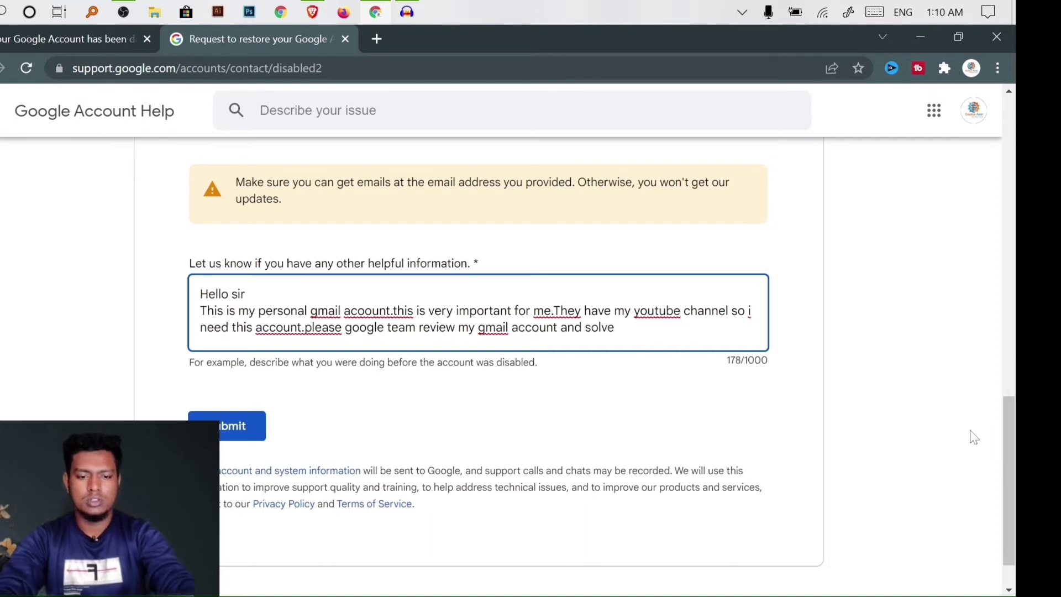
{"action": "type", "text": "d tg"}
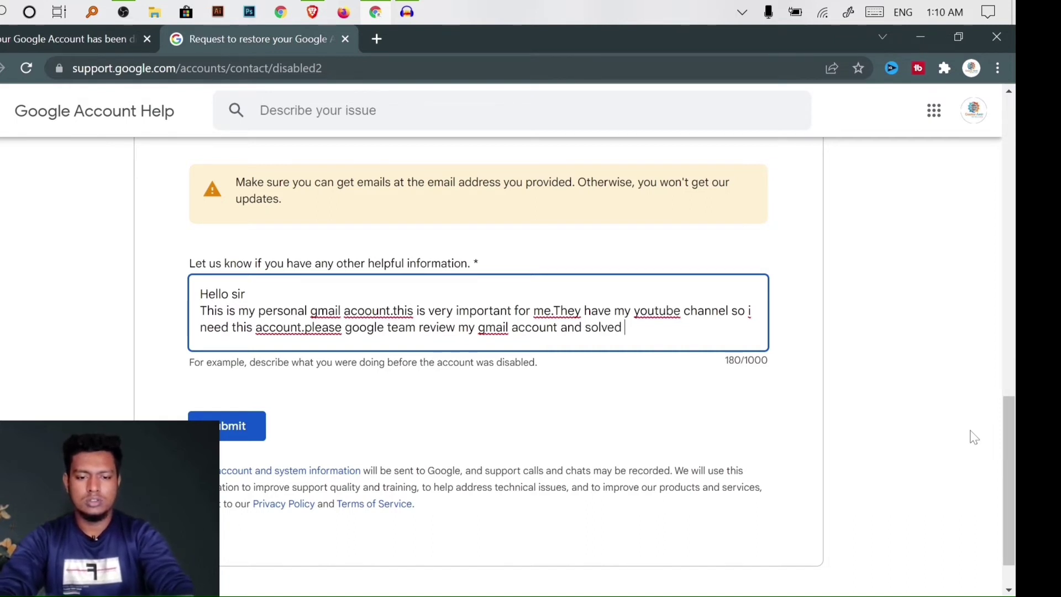
{"action": "key", "text": "BackSpace"}
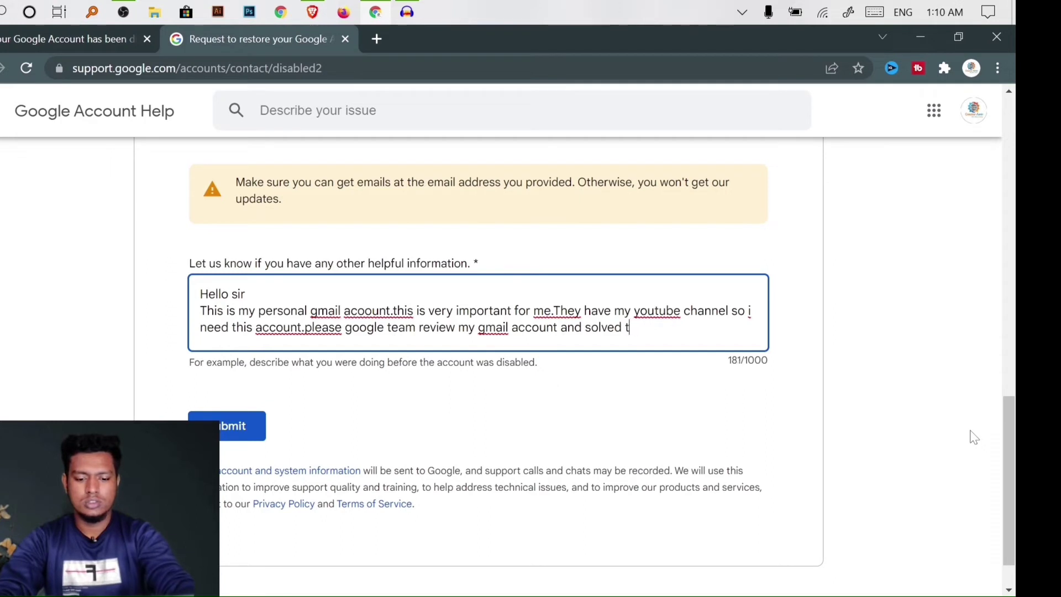
{"action": "type", "text": "his prob"}
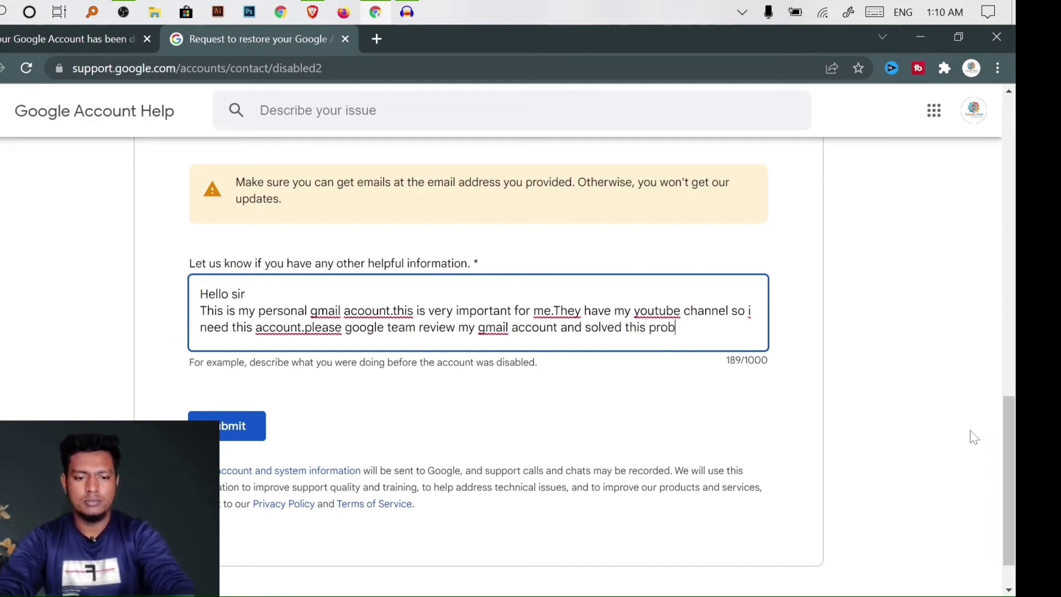
{"action": "type", "text": "lem."}
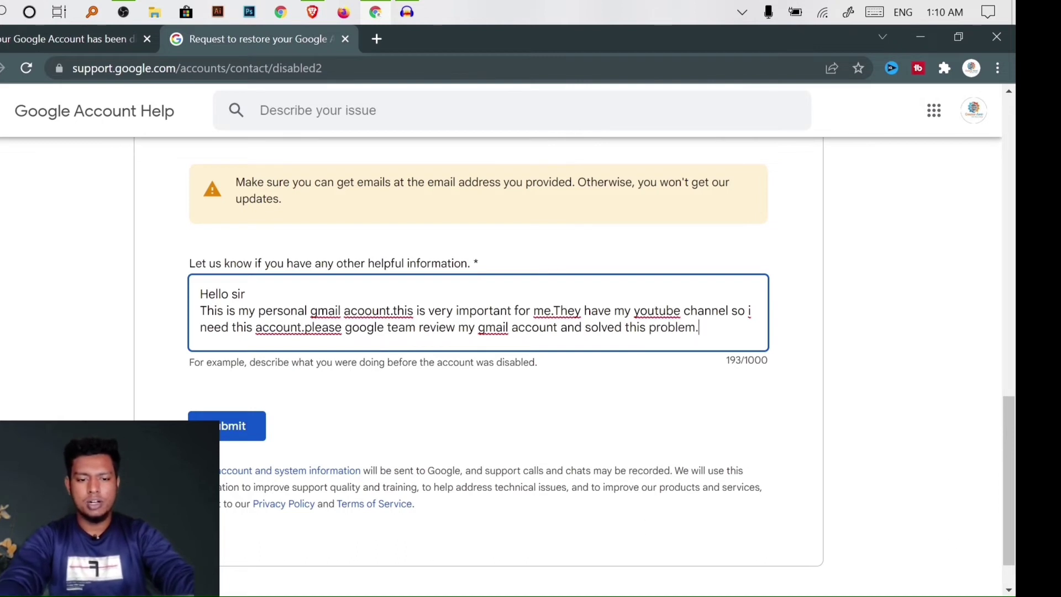
Review the 193-character appeal message, then submit the restore request
{"action": "left_click_drag", "start_coordinate": [701, 327], "coordinate": [171, 298]}
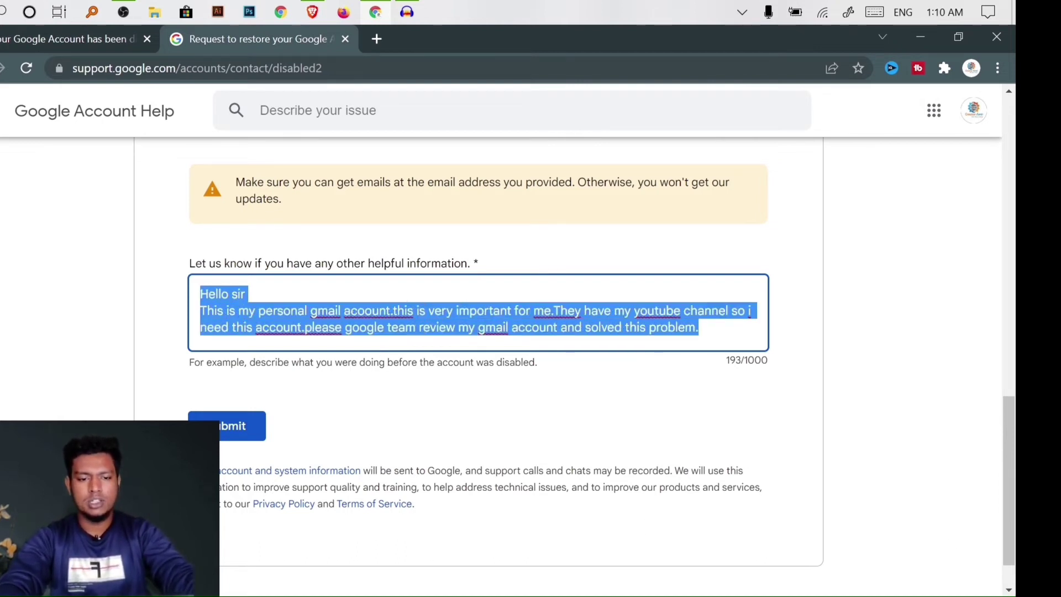
{"action": "left_click", "coordinate": [699, 327]}
{"action": "left_click_drag", "start_coordinate": [700, 327], "coordinate": [181, 297]}
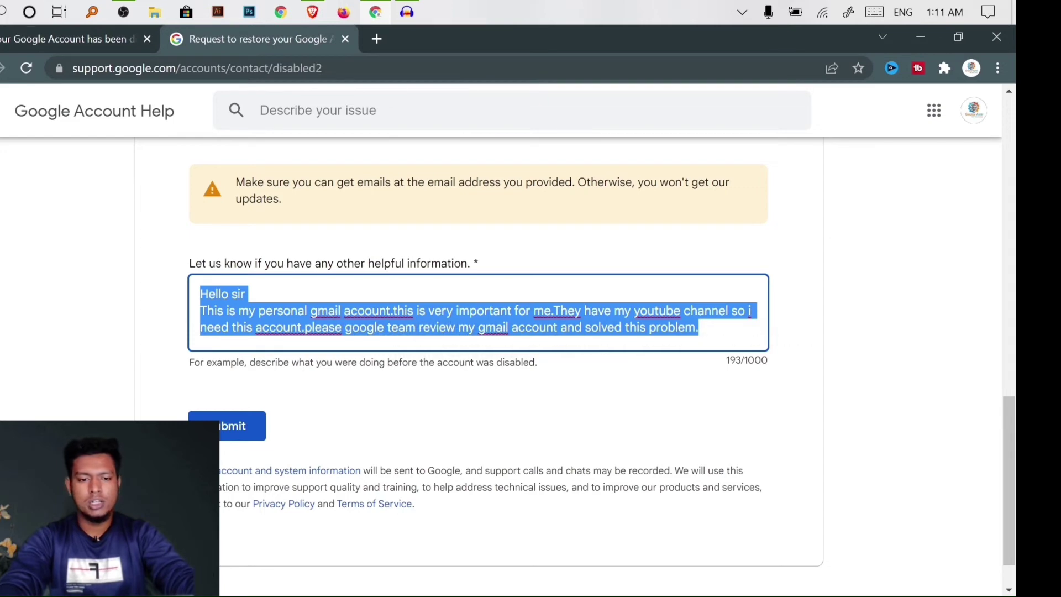
{"action": "left_click_drag", "start_coordinate": [700, 328], "coordinate": [165, 314]}
{"action": "left_click_drag", "start_coordinate": [699, 328], "coordinate": [90, 273]}
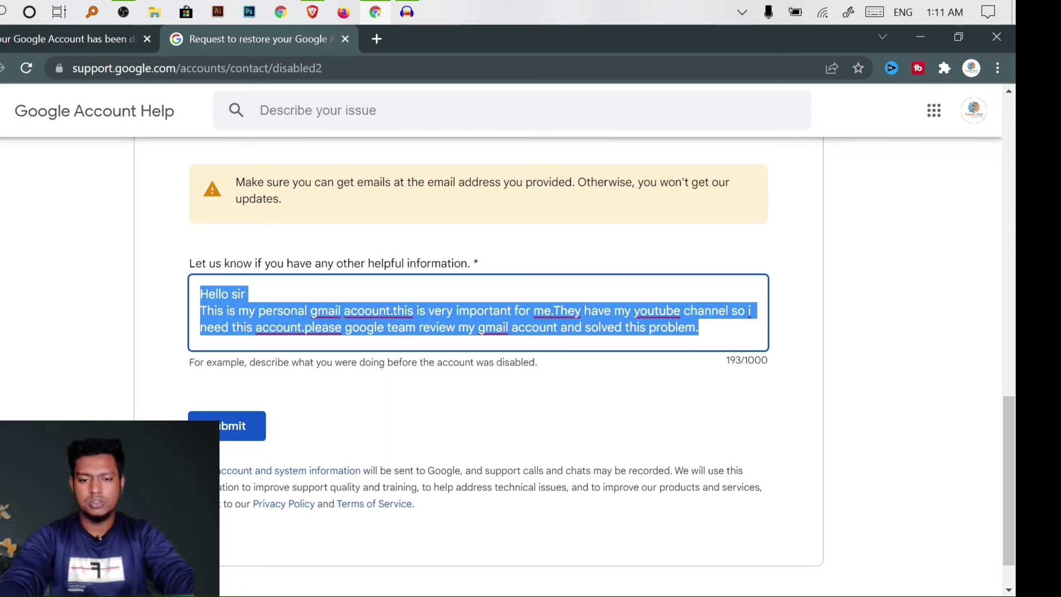
{"action": "left_click", "coordinate": [245, 294]}
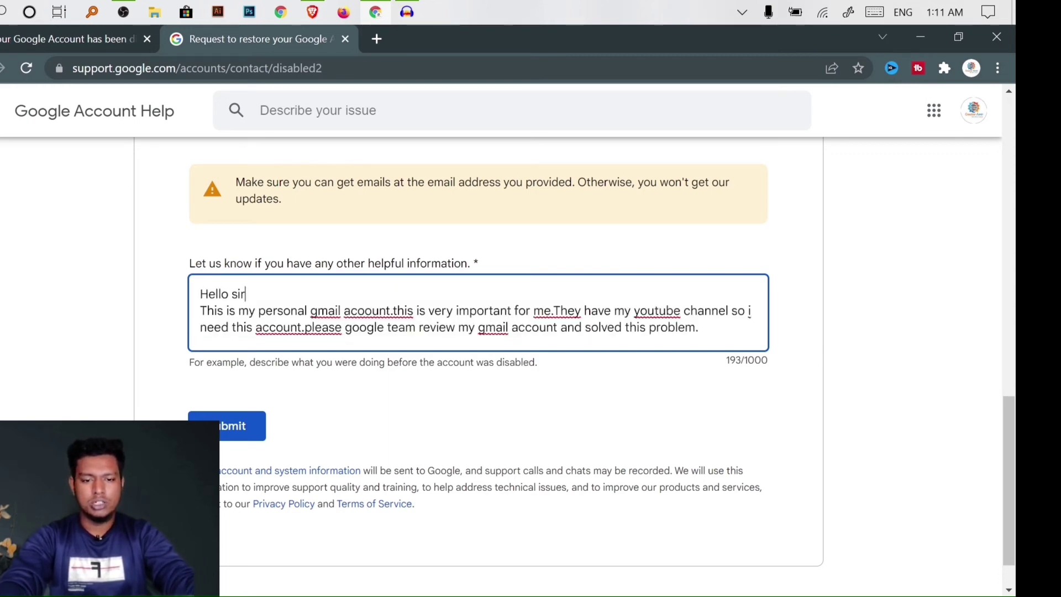
{"action": "double_click", "coordinate": [657, 311]}
{"action": "left_click", "coordinate": [657, 311]}
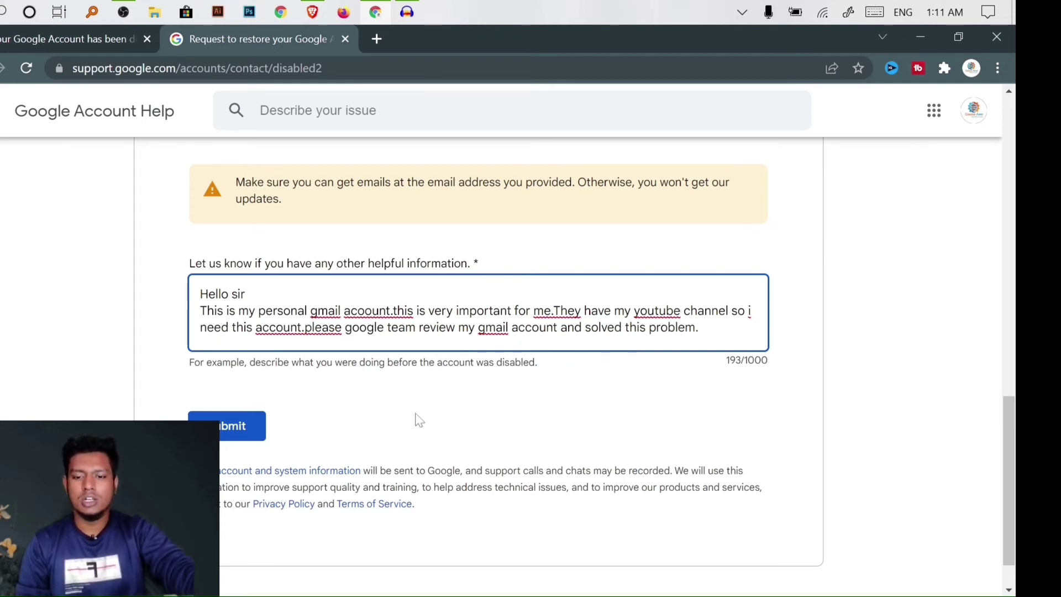
{"action": "left_click", "coordinate": [262, 429]}
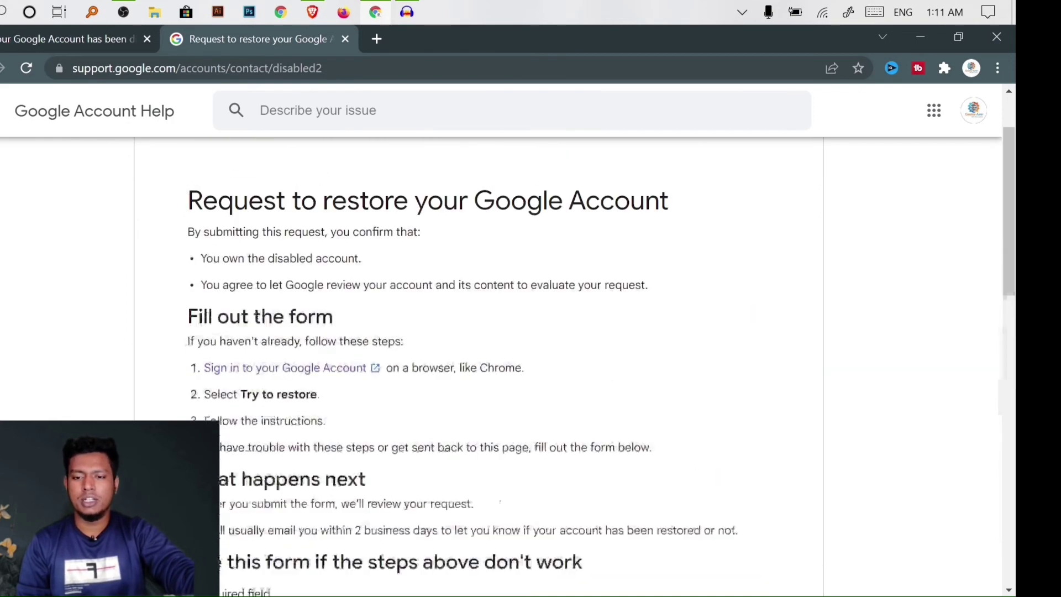
{"action": "left_click", "coordinate": [313, 13]}
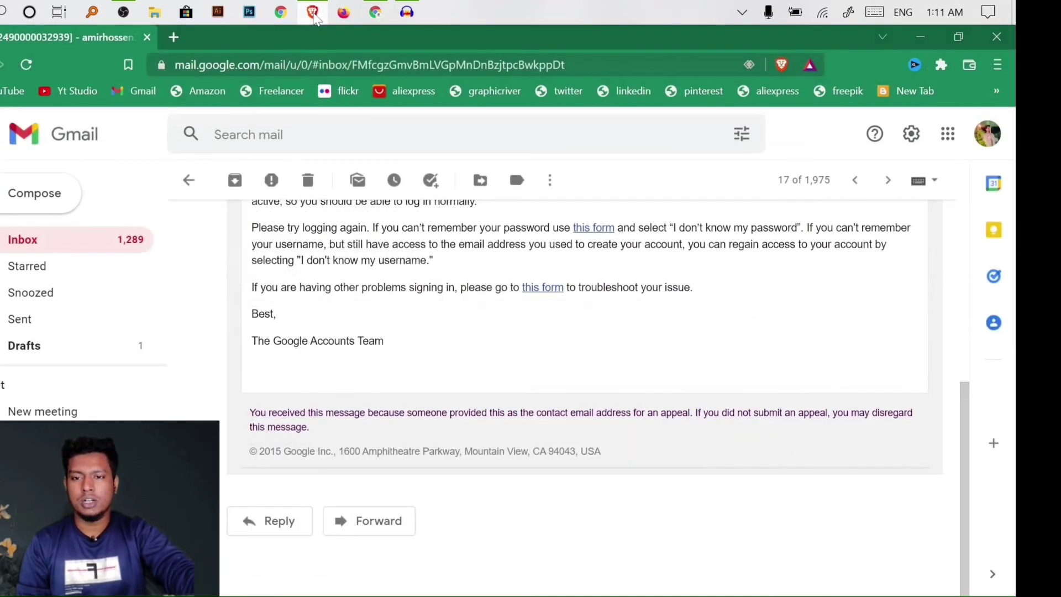
{"action": "scroll", "coordinate": [350, 303], "scroll_direction": "up", "scroll_amount": 5}
{"action": "left_click", "coordinate": [350, 303]}
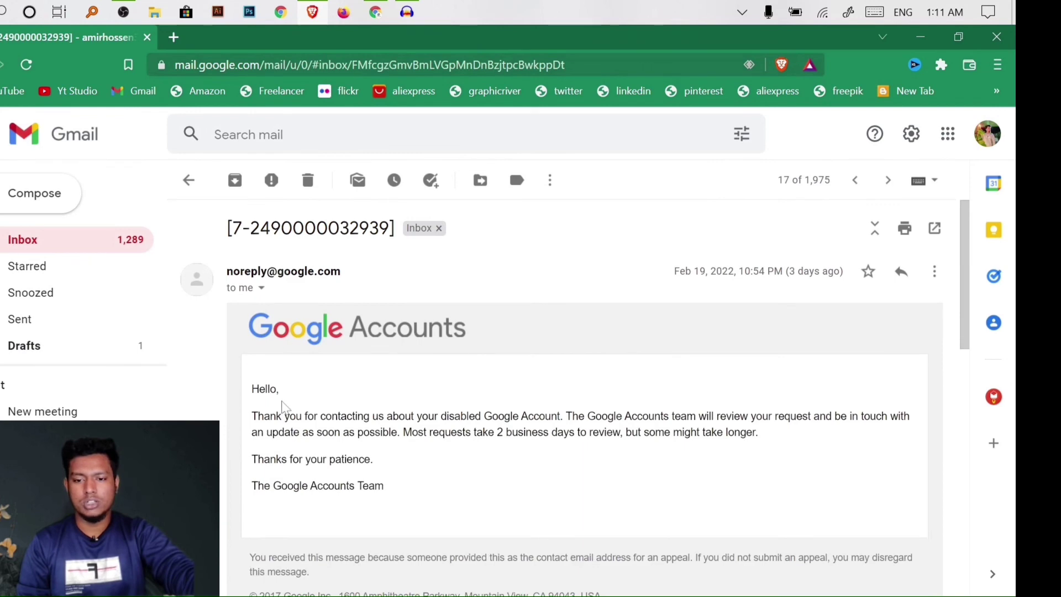
{"action": "left_click_drag", "start_coordinate": [258, 389], "coordinate": [416, 505]}
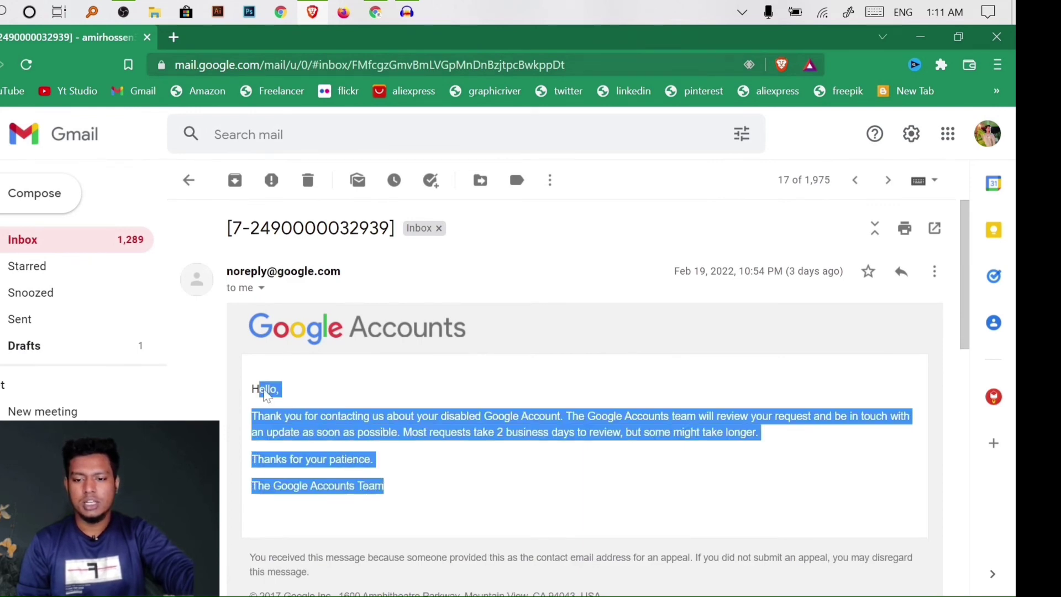
{"action": "left_click", "coordinate": [268, 393]}
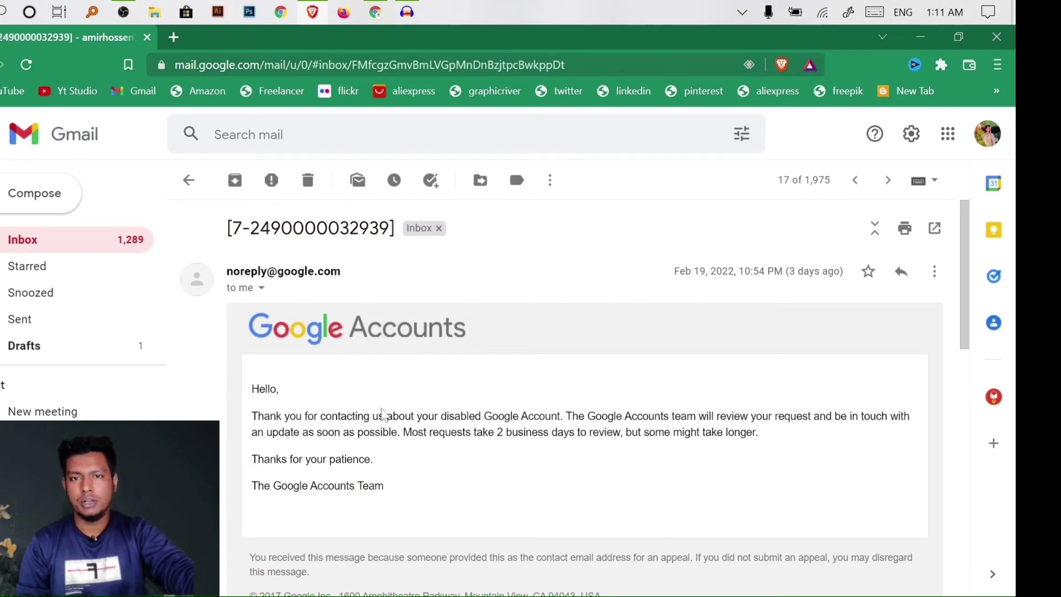
{"action": "scroll", "coordinate": [421, 473], "scroll_direction": "down", "scroll_amount": 5}
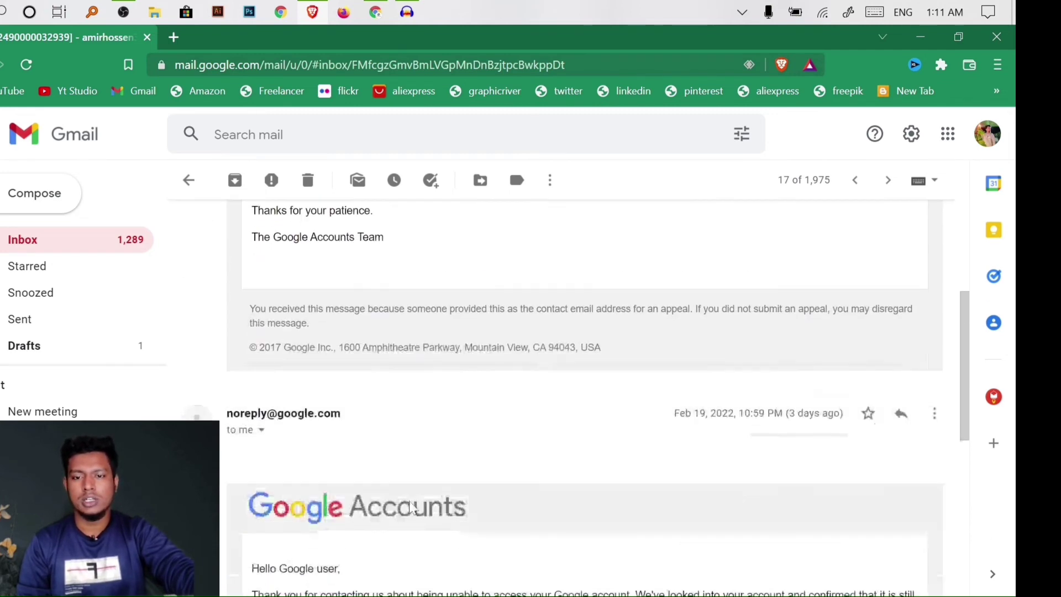
{"action": "scroll", "coordinate": [429, 466], "scroll_direction": "up", "scroll_amount": 2}
{"action": "scroll", "coordinate": [401, 343], "scroll_direction": "up", "scroll_amount": 3}
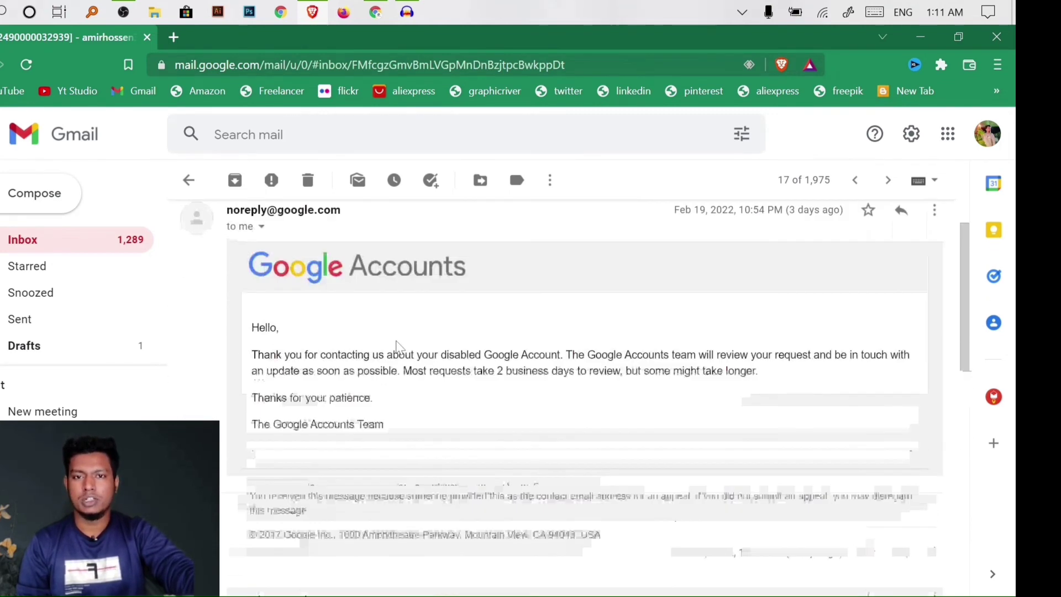
{"action": "scroll", "coordinate": [463, 471], "scroll_direction": "down", "scroll_amount": 8}
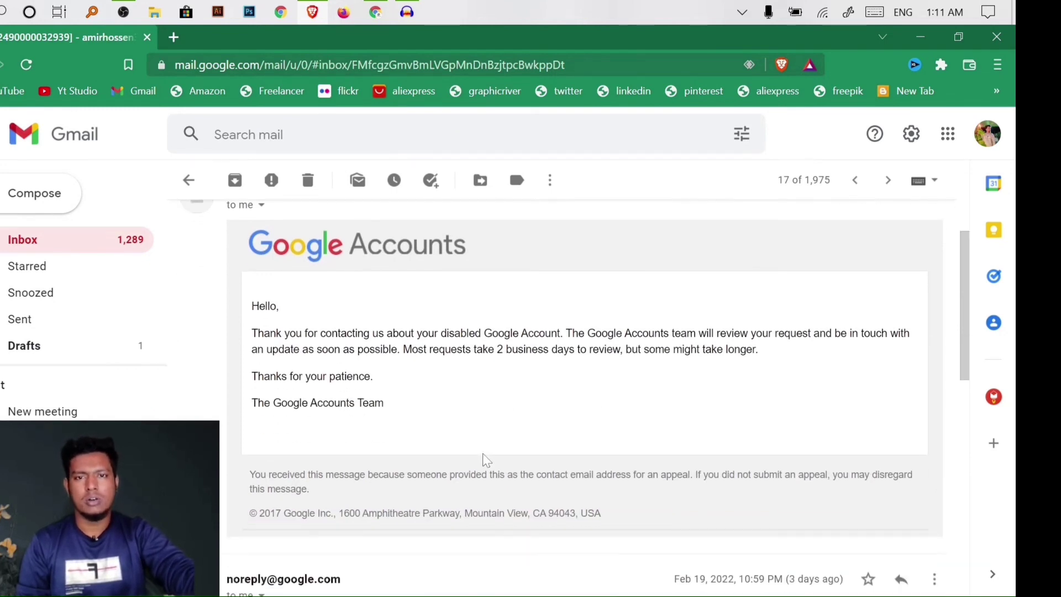
{"action": "scroll", "coordinate": [495, 466], "scroll_direction": "up", "scroll_amount": 7}
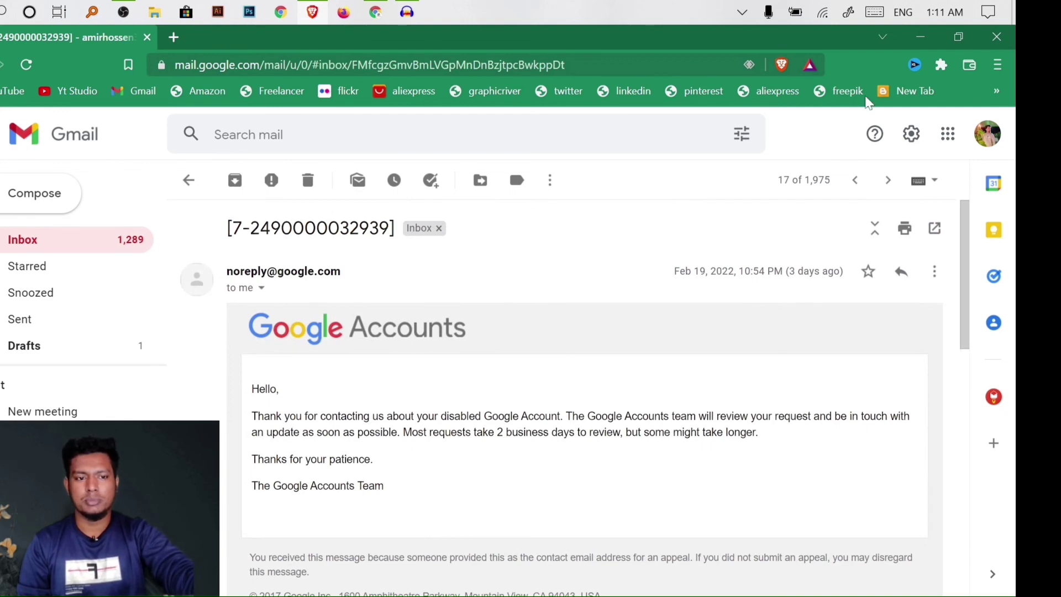
Minimise the Brave and Chrome windows to show the desktop
{"action": "left_click", "coordinate": [920, 37]}
{"action": "scroll", "coordinate": [393, 338], "scroll_direction": "up", "scroll_amount": 1}
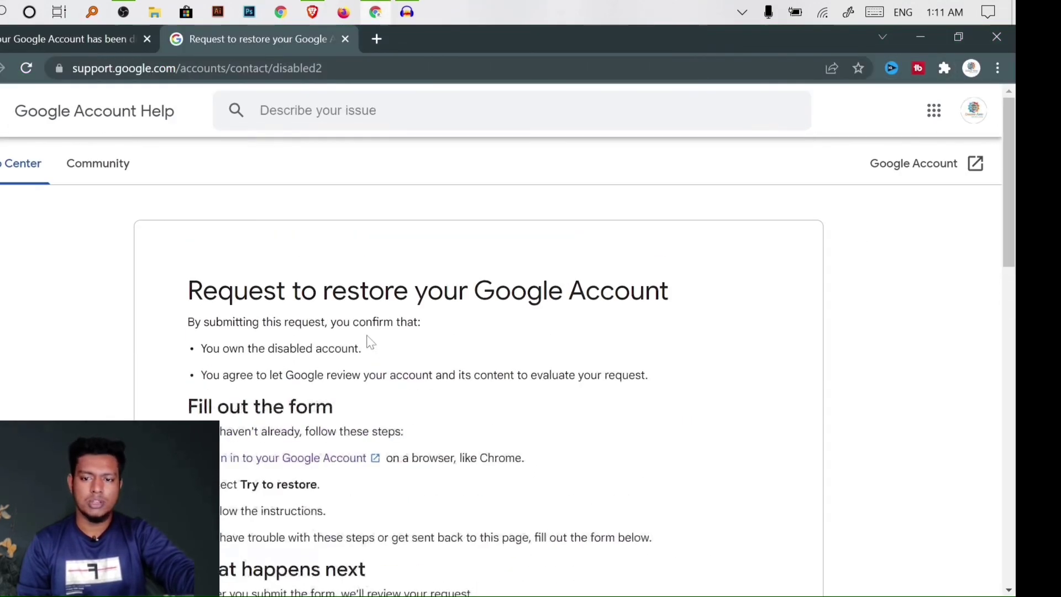
{"action": "left_click", "coordinate": [920, 37]}
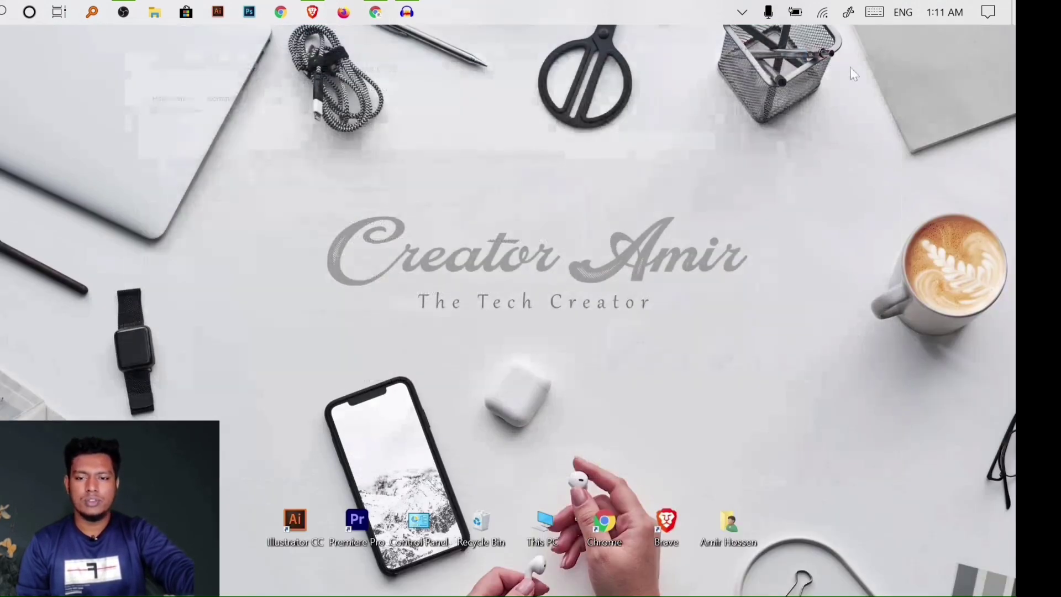